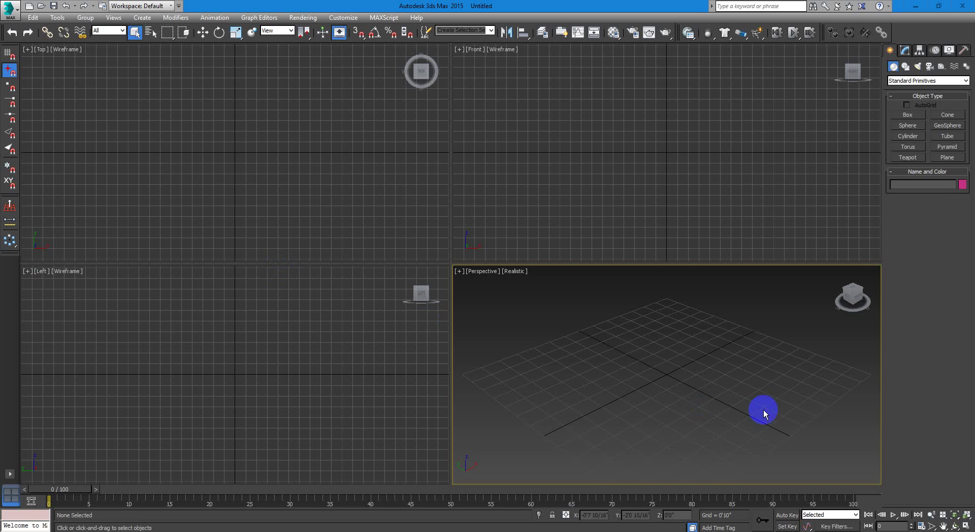
# Maximize the Perspective viewport
pyautogui.click(764, 409)
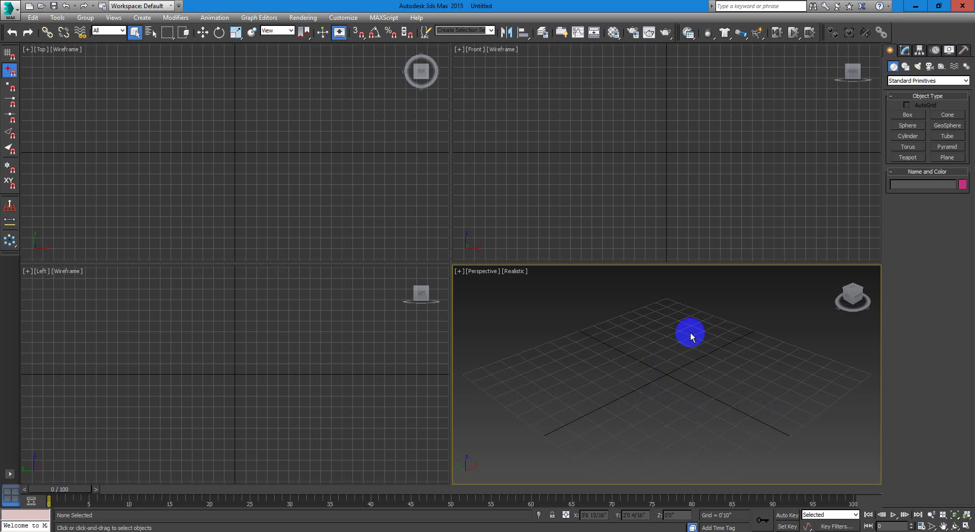
pyautogui.hotkey('alt', 'w')
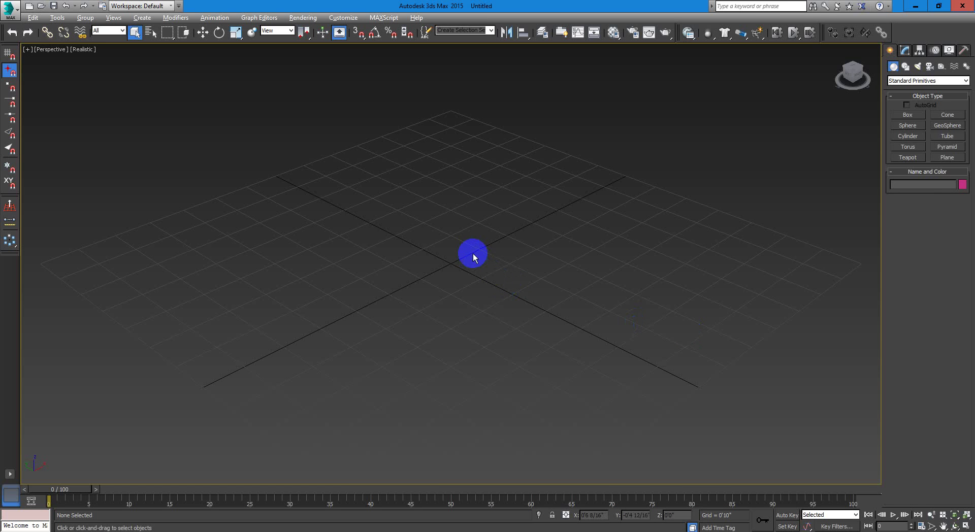
pyautogui.moveTo(453, 257); pyautogui.dragTo(484, 276, button='middle')
pyautogui.keyDown('alt'); pyautogui.moveTo(526, 321); pyautogui.dragTo(553, 318, button='middle'); pyautogui.keyUp('alt')
pyautogui.moveTo(530, 269); pyautogui.dragTo(520, 185, button='middle')
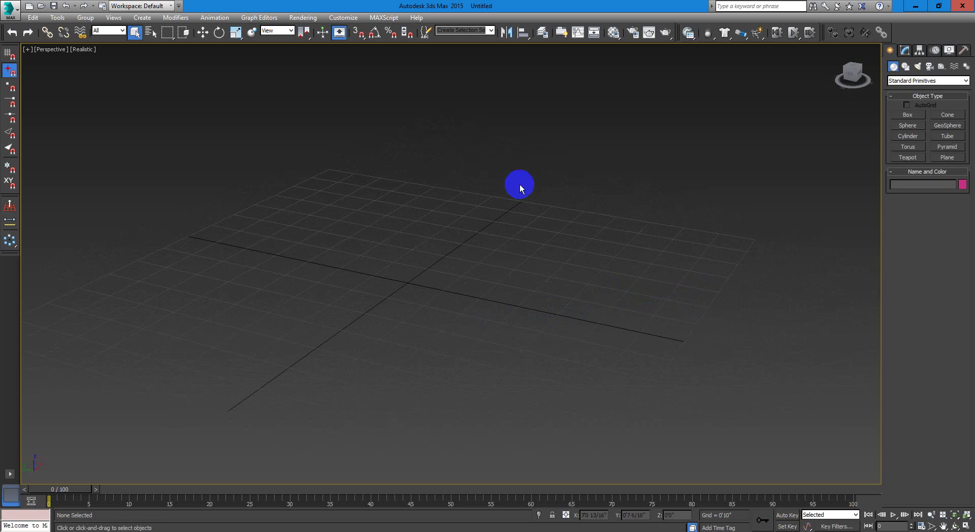
# Check the display unit scale in the Units Setup and accept US Standard, feet with fractional inches at 1/16
pyautogui.click(343, 17)
pyautogui.click(381, 141)
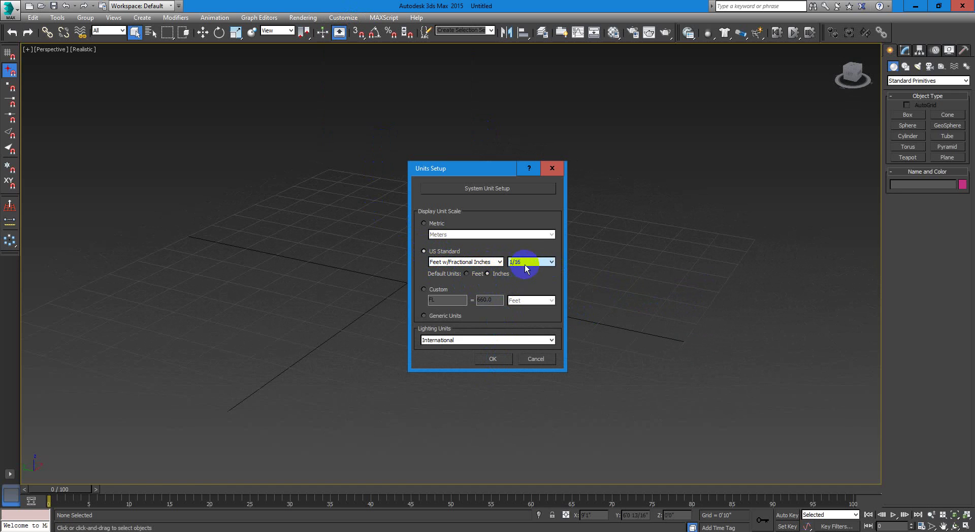
pyautogui.click(500, 363)
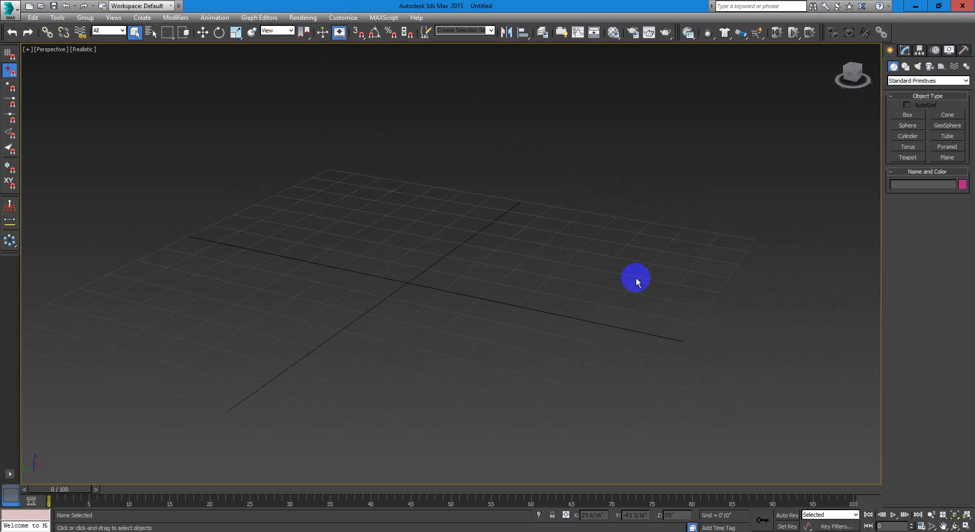
# Draw a flat box about 4 inches high across the grid and set its length and width to 8'0 1/16"
pyautogui.click(906, 117)
pyautogui.moveTo(228, 344); pyautogui.dragTo(635, 279)
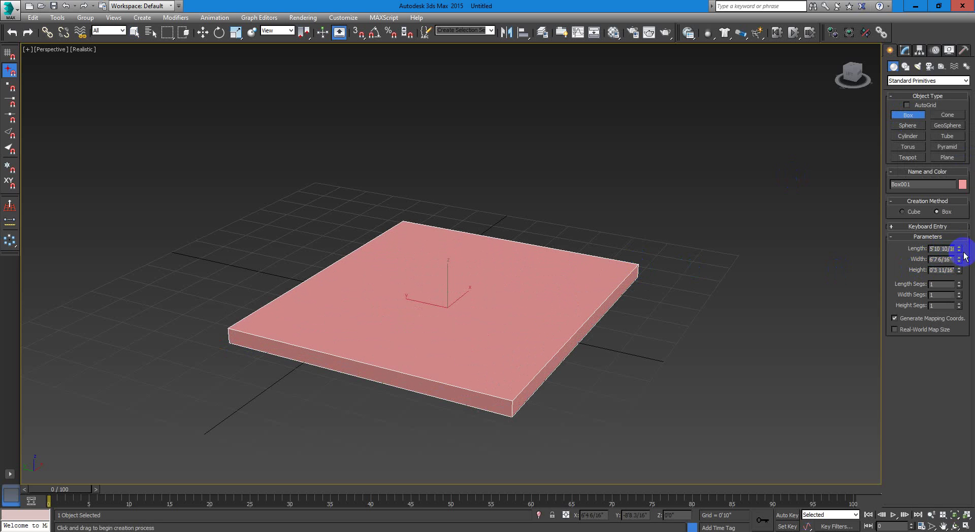
pyautogui.moveTo(959, 250)
pyautogui.mouseDown()
pyautogui.moveTo(957, 265)
pyautogui.moveTo(964, 211)
pyautogui.moveTo(959, 260)
pyautogui.moveTo(960, 248)
pyautogui.mouseUp()
pyautogui.keyDown('alt'); pyautogui.moveTo(641, 309); pyautogui.dragTo(679, 363, button='middle'); pyautogui.keyUp('alt')
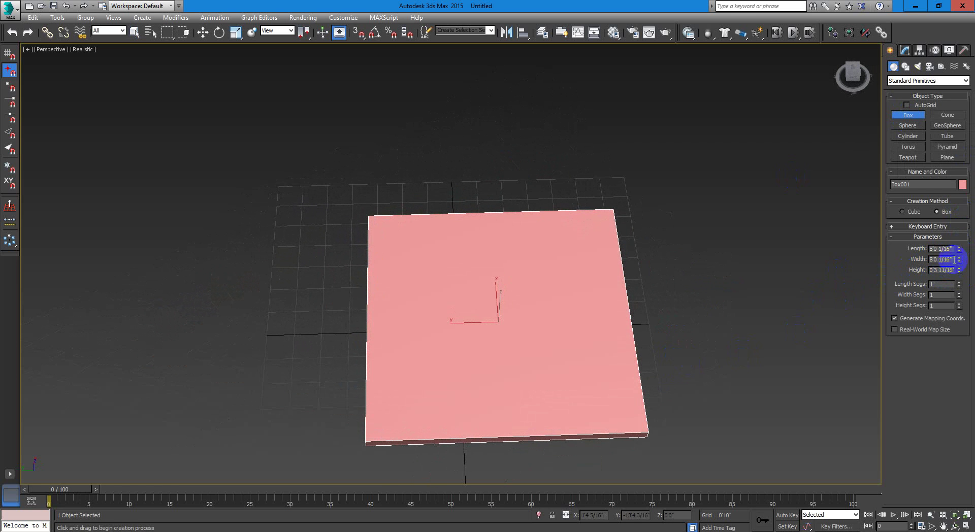
pyautogui.keyDown('alt'); pyautogui.moveTo(702, 302); pyautogui.dragTo(659, 283, button='middle'); pyautogui.keyUp('alt')
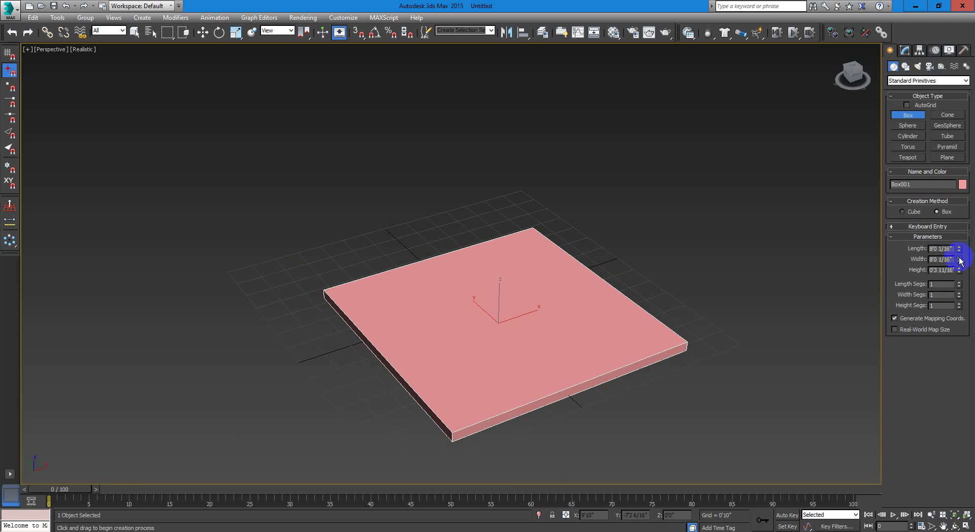
# Set the box's width to 10'2" and its height to 0'4", and end box creation
pyautogui.moveTo(959, 259)
pyautogui.mouseDown()
pyautogui.moveTo(963, 267)
pyautogui.moveTo(969, 244)
pyautogui.mouseUp()
pyautogui.click(945, 271)
pyautogui.moveTo(841, 317); pyautogui.dragTo(777, 239, button='middle')
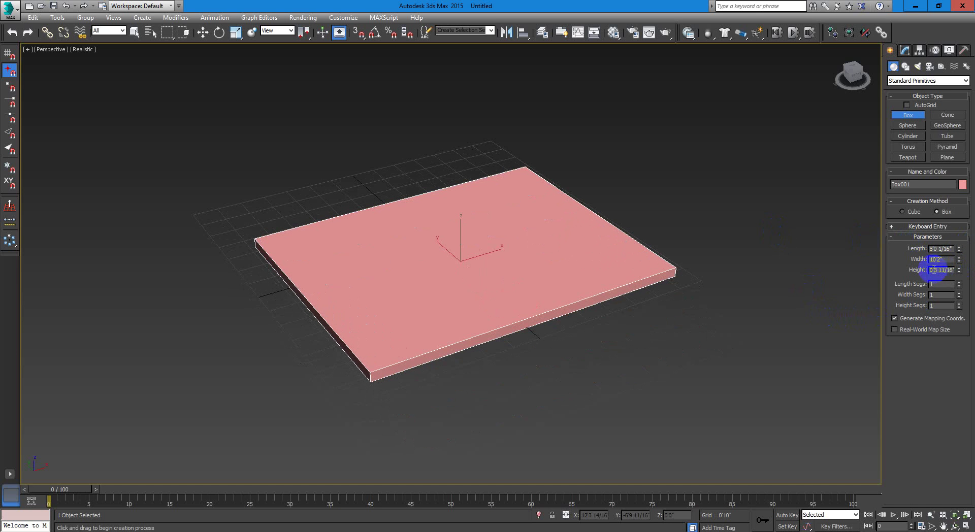
pyautogui.moveTo(959, 268); pyautogui.dragTo(959, 268)
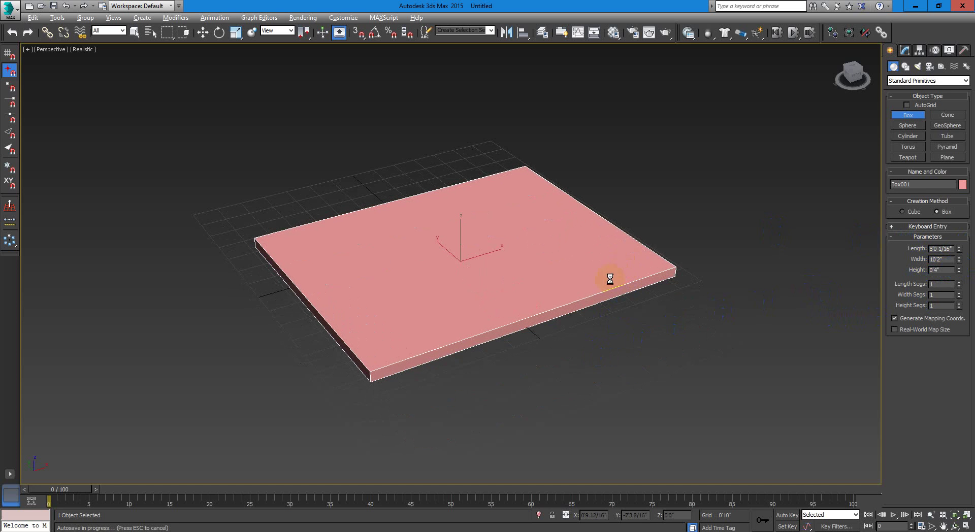
pyautogui.moveTo(571, 299)
pyautogui.keyDown('alt'); pyautogui.mouseDown(button='middle')
pyautogui.moveTo(579, 258)
pyautogui.moveTo(547, 296)
pyautogui.moveTo(553, 335)
pyautogui.moveTo(570, 292)
pyautogui.mouseUp(button='middle'); pyautogui.keyUp('alt')
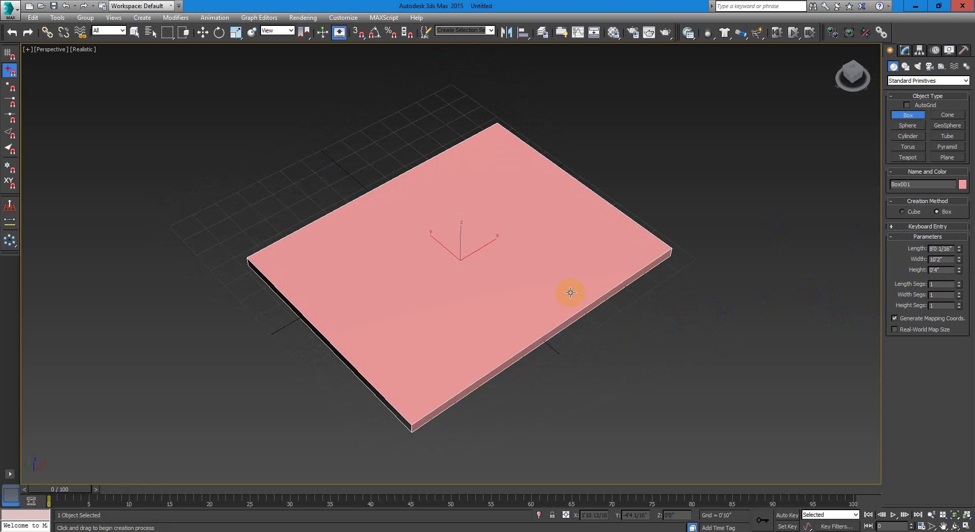
pyautogui.rightClick(597, 281)
# Center the slab on the world origin by setting its X, Y and Z position to 0
pyautogui.keyDown('alt'); pyautogui.moveTo(602, 364); pyautogui.dragTo(593, 263, button='middle'); pyautogui.keyUp('alt')
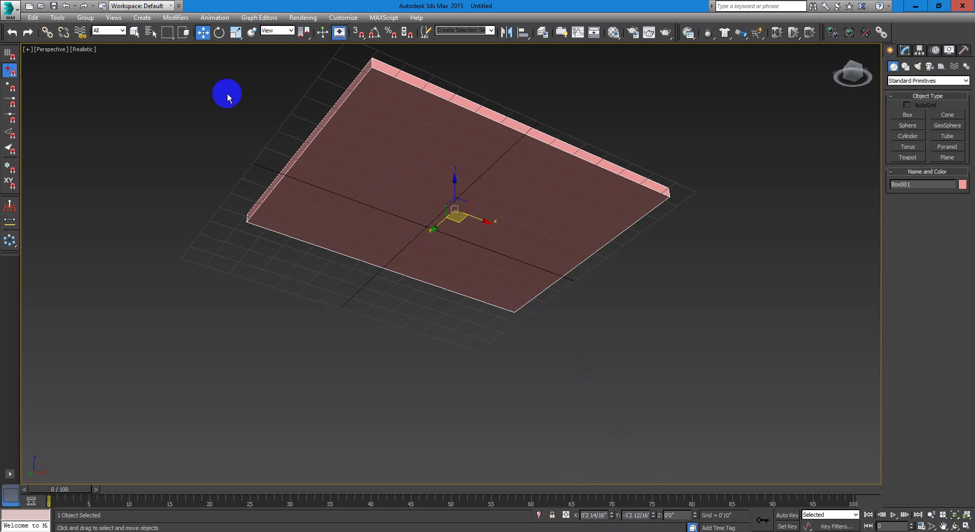
pyautogui.doubleClick(602, 516)
pyautogui.press('BackSpace')
pyautogui.press('BackSpace')
pyautogui.press('BackSpace')
pyautogui.press('BackSpace')
pyautogui.press('BackSpace')
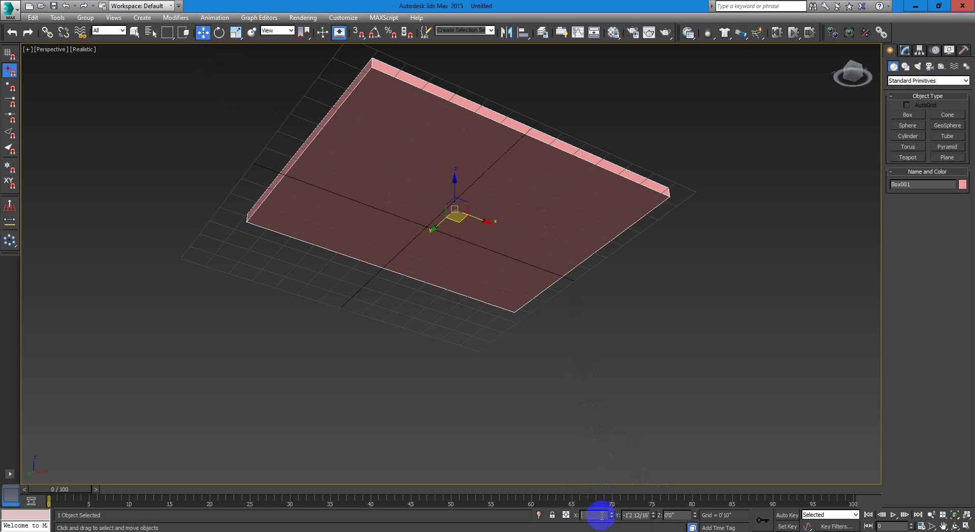
pyautogui.press('Tab')
pyautogui.write('0')
pyautogui.press('Tab')
pyautogui.write('0')
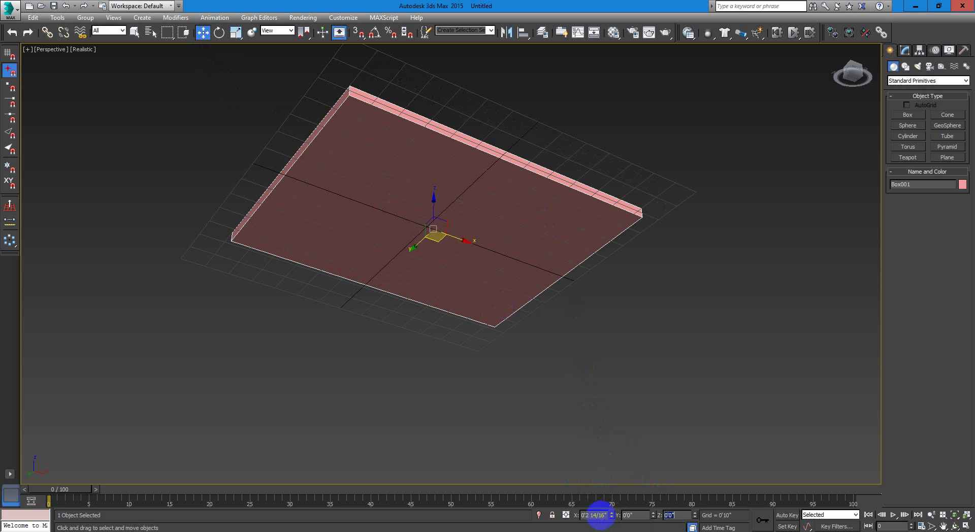
pyautogui.press('Tab')
pyautogui.write('0')
pyautogui.press('Tab')
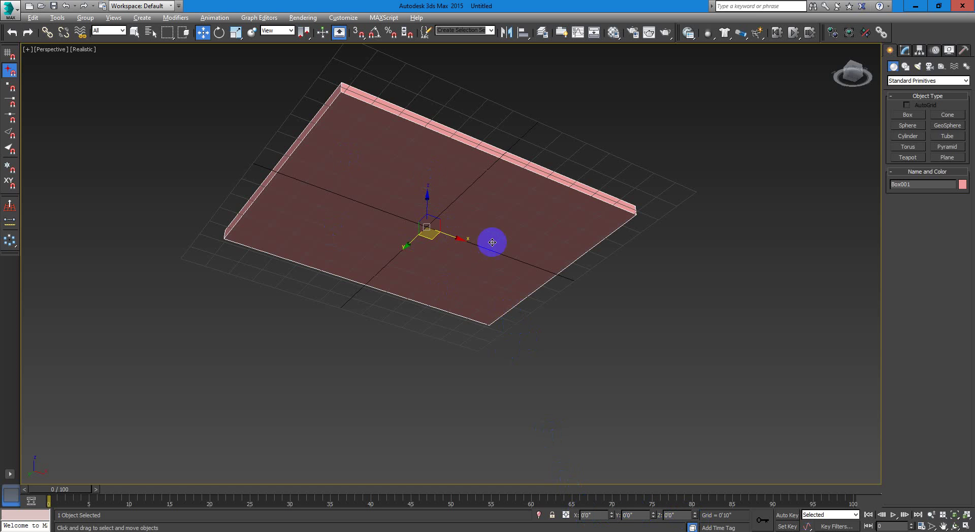
# Raise the slab's Z position to 0'0 3/16" and reset it to zero
pyautogui.keyDown('alt'); pyautogui.moveTo(488, 234); pyautogui.dragTo(488, 266, button='middle'); pyautogui.keyUp('alt')
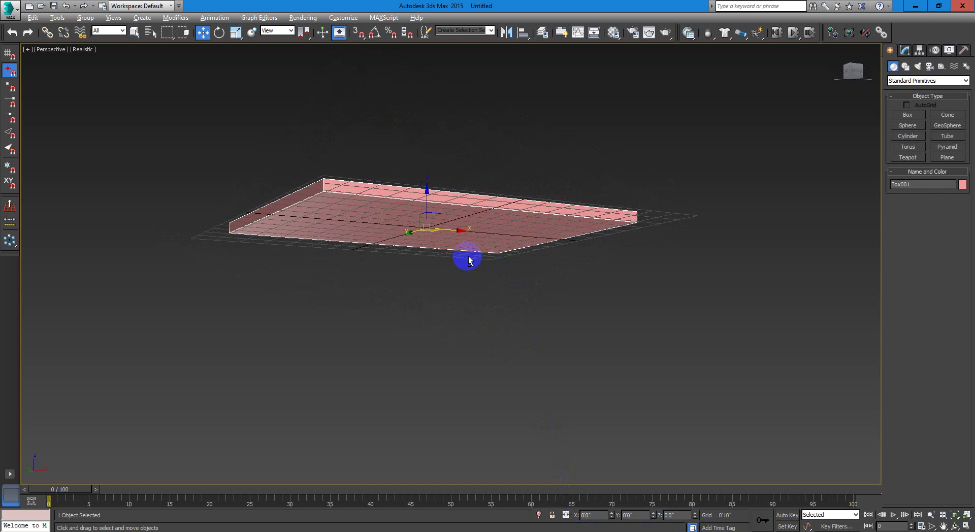
pyautogui.moveTo(470, 261)
pyautogui.keyDown('alt'); pyautogui.mouseDown(button='middle')
pyautogui.moveTo(476, 290)
pyautogui.moveTo(497, 265)
pyautogui.moveTo(481, 261)
pyautogui.mouseUp(button='middle'); pyautogui.keyUp('alt')
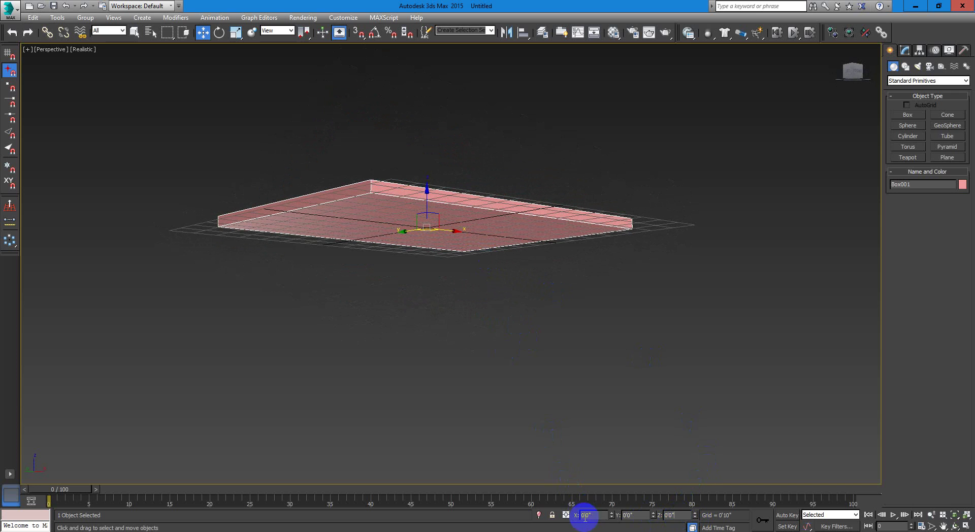
pyautogui.click(695, 514)
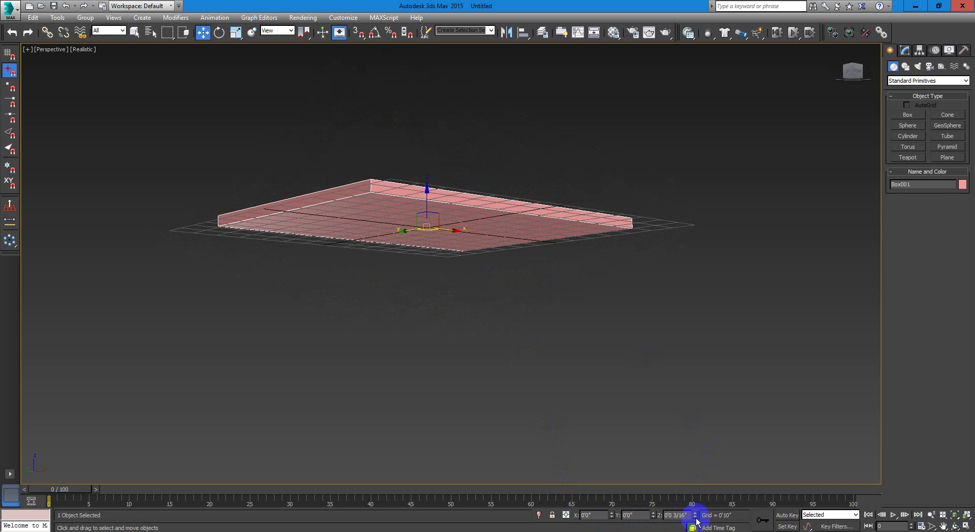
pyautogui.rightClick(694, 517)
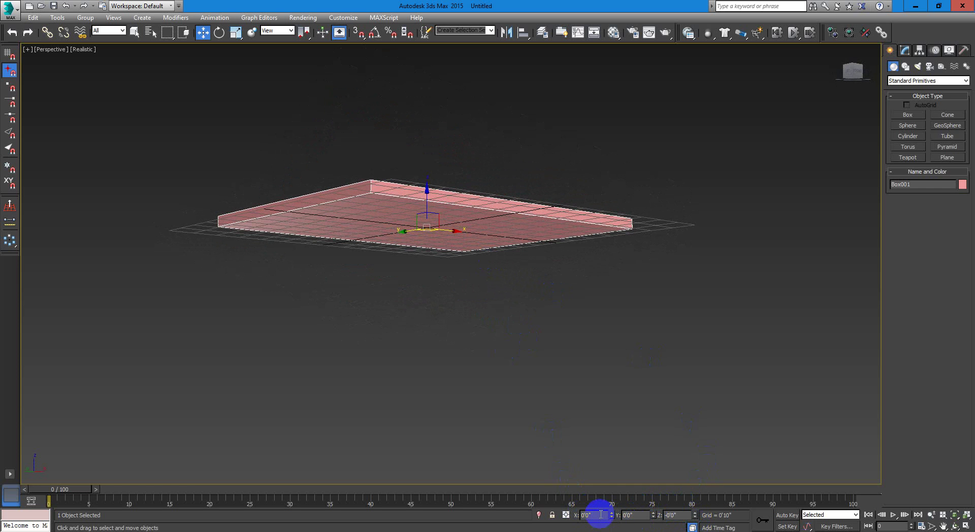
# Rename the slab as Elevator_Floor
pyautogui.keyDown('alt'); pyautogui.moveTo(536, 218); pyautogui.dragTo(536, 261, button='middle'); pyautogui.keyUp('alt')
pyautogui.moveTo(515, 188); pyautogui.dragTo(490, 249, button='middle')
pyautogui.keyDown('alt'); pyautogui.moveTo(472, 304); pyautogui.dragTo(505, 280, button='middle'); pyautogui.keyUp('alt')
pyautogui.click(891, 184)
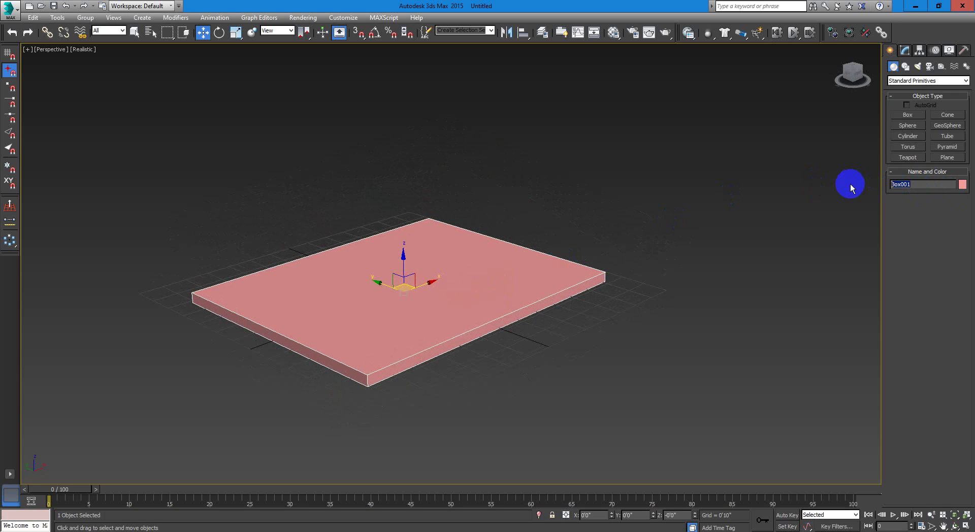
pyautogui.write('Elevator_Floor')
# Change the floor slab's object color to the gray in the basic palette and deselect it
pyautogui.click(962, 184)
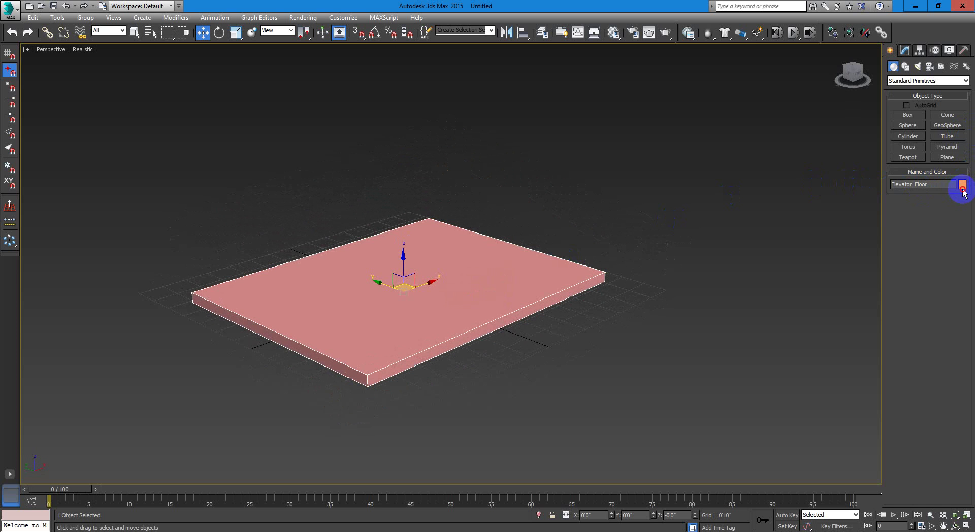
pyautogui.click(397, 233)
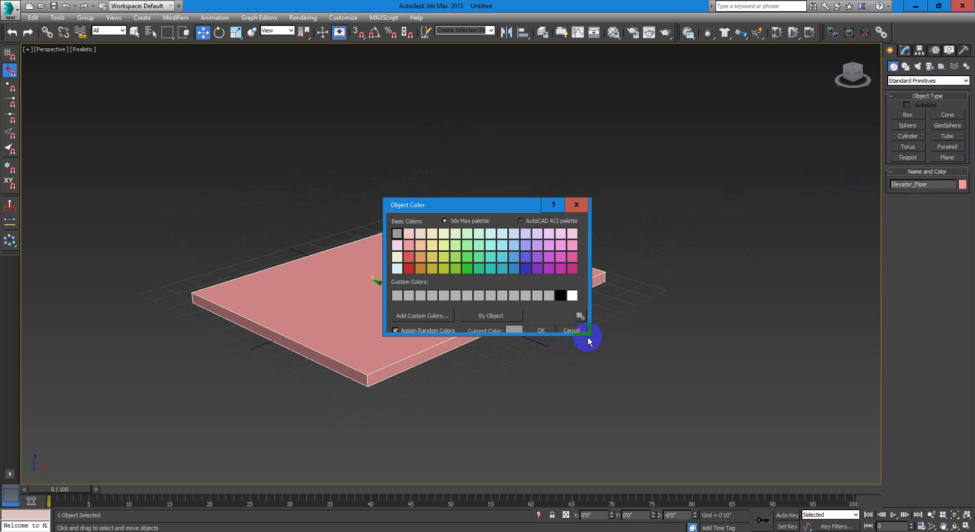
pyautogui.click(552, 332)
pyautogui.click(652, 221)
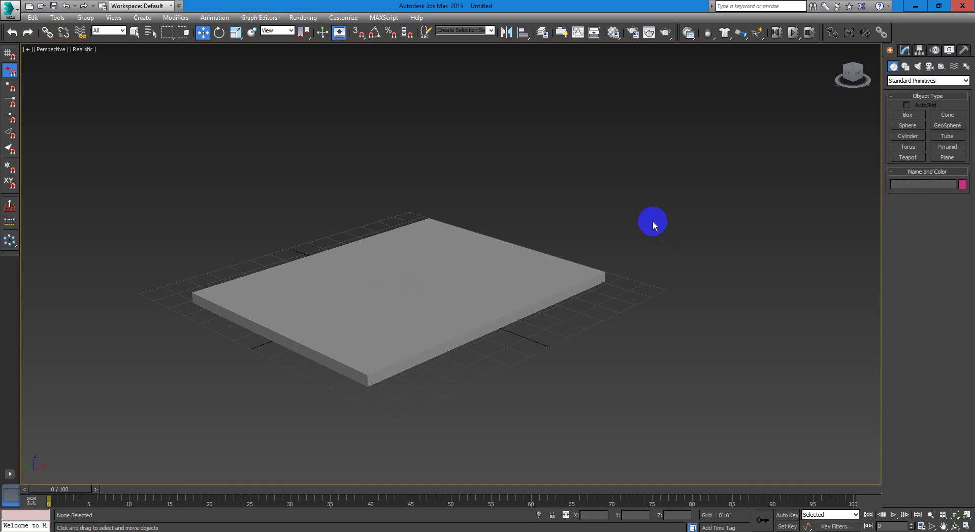
# Convert the floor slab to an Editable Poly
pyautogui.click(516, 293)
pyautogui.moveTo(515, 294); pyautogui.dragTo(533, 314, button='middle')
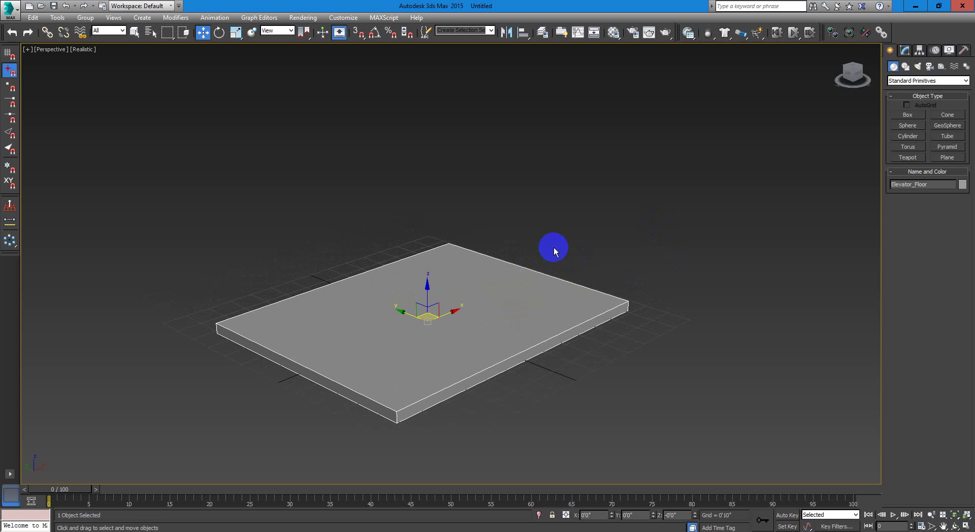
pyautogui.click(524, 276)
pyautogui.rightClick(523, 293)
pyautogui.moveTo(604, 390)
pyautogui.click(653, 398)
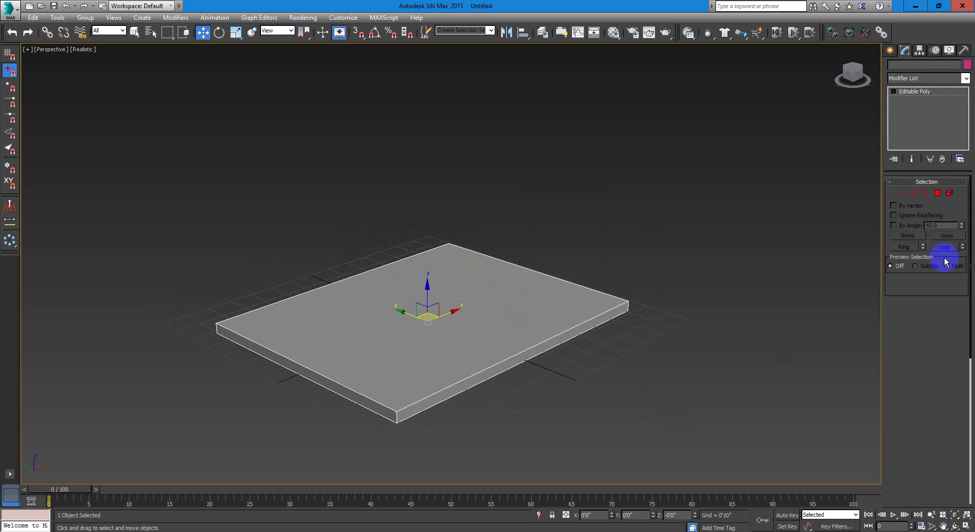
# Select the slab's four long edges and connect them with 2 segments at a pinch of 91
pyautogui.click(913, 183)
pyautogui.click(914, 182)
pyautogui.click(913, 193)
pyautogui.click(583, 333)
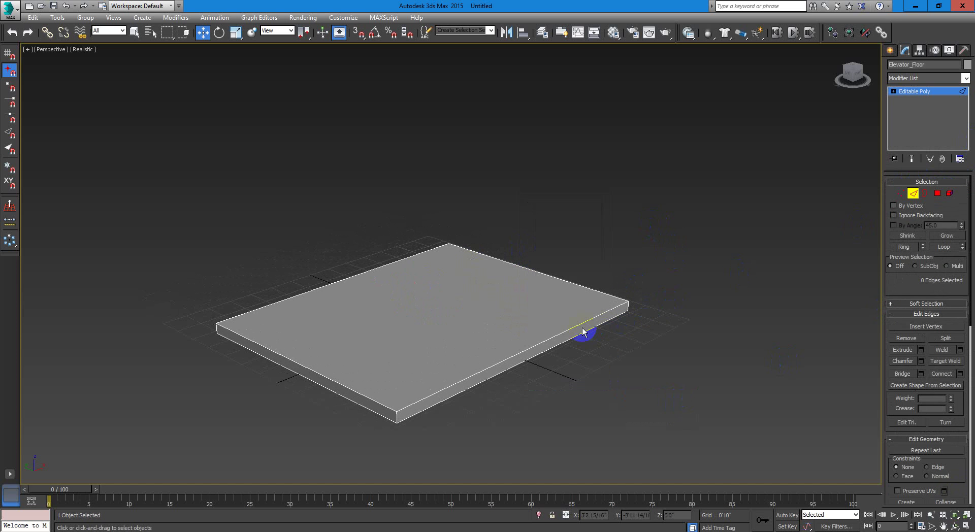
pyautogui.keyDown('ctrl'); pyautogui.click(348, 278); pyautogui.keyUp('ctrl')
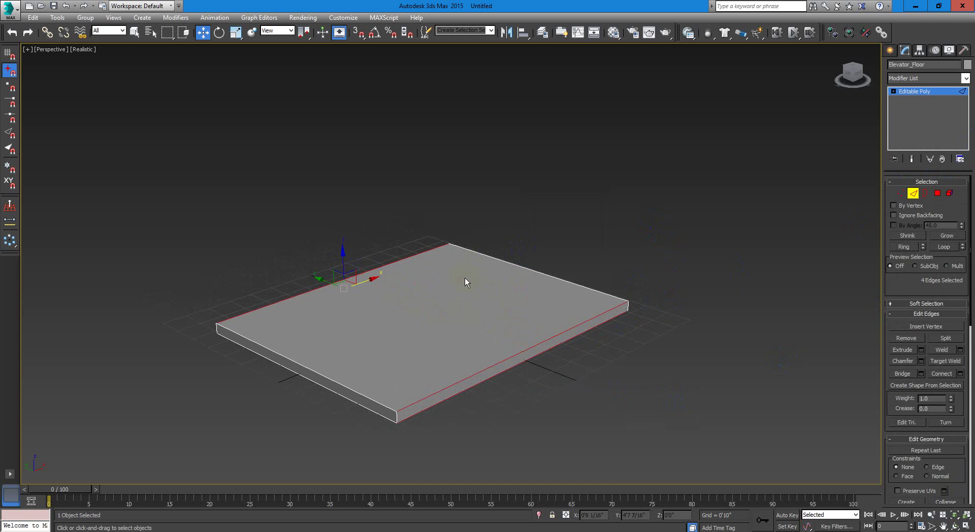
pyautogui.click(960, 374)
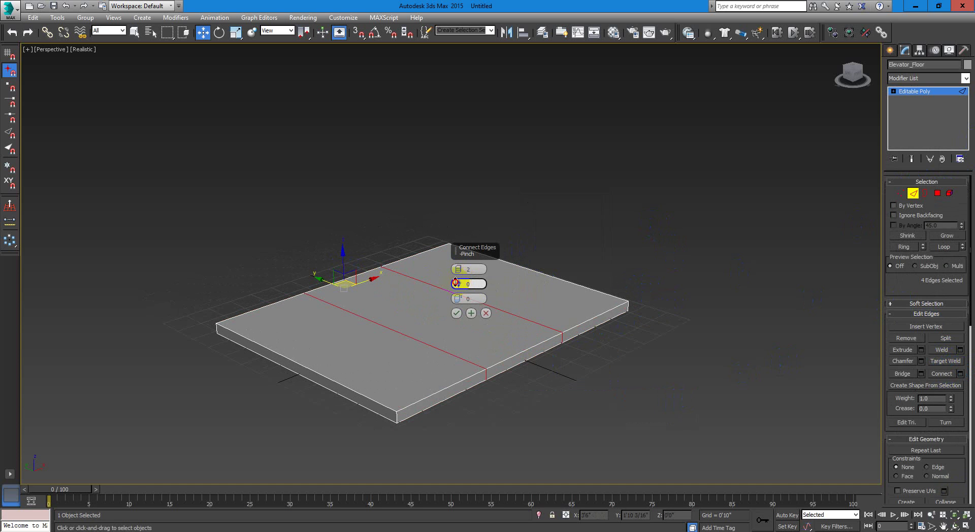
pyautogui.moveTo(455, 282); pyautogui.dragTo(464, 97)
pyautogui.keyDown('alt'); pyautogui.moveTo(592, 259); pyautogui.dragTo(609, 277, button='middle'); pyautogui.keyUp('alt')
pyautogui.click(471, 313)
# Select the ring of eight edges running across the slab and connect it with 2 segments at a pinch of 91
pyautogui.keyDown('alt'); pyautogui.moveTo(472, 312); pyautogui.dragTo(471, 376, button='middle'); pyautogui.keyUp('alt')
pyautogui.click(458, 375)
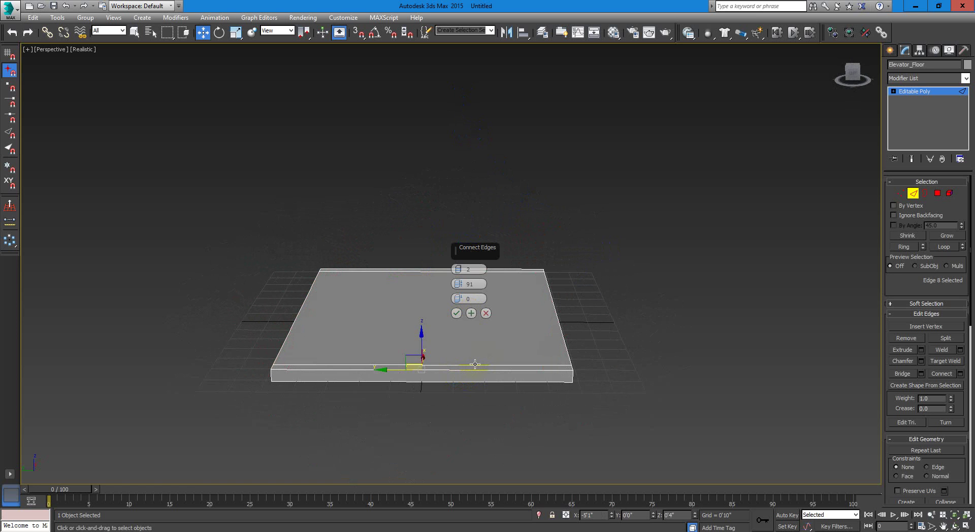
pyautogui.keyDown('shift'); pyautogui.click(470, 364); pyautogui.keyUp('shift')
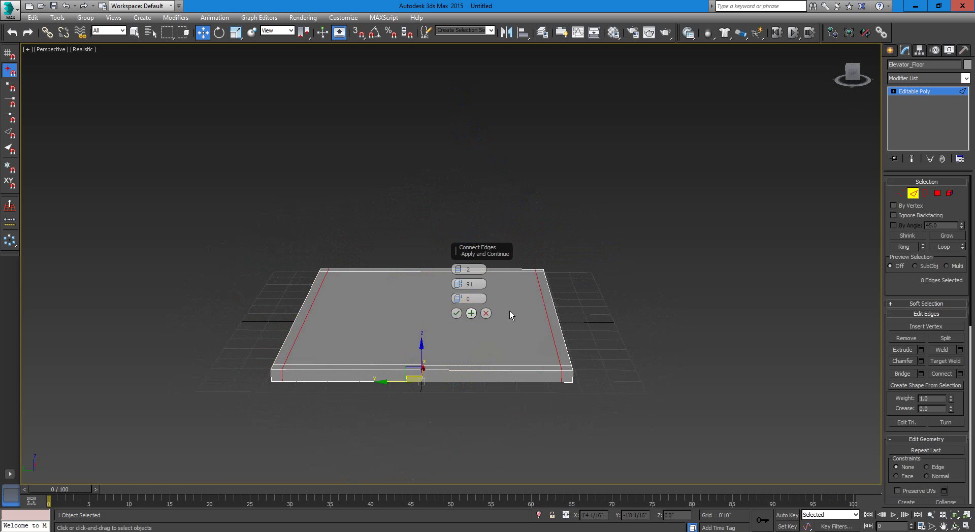
pyautogui.keyDown('alt'); pyautogui.moveTo(541, 304); pyautogui.dragTo(524, 327, button='middle'); pyautogui.keyUp('alt')
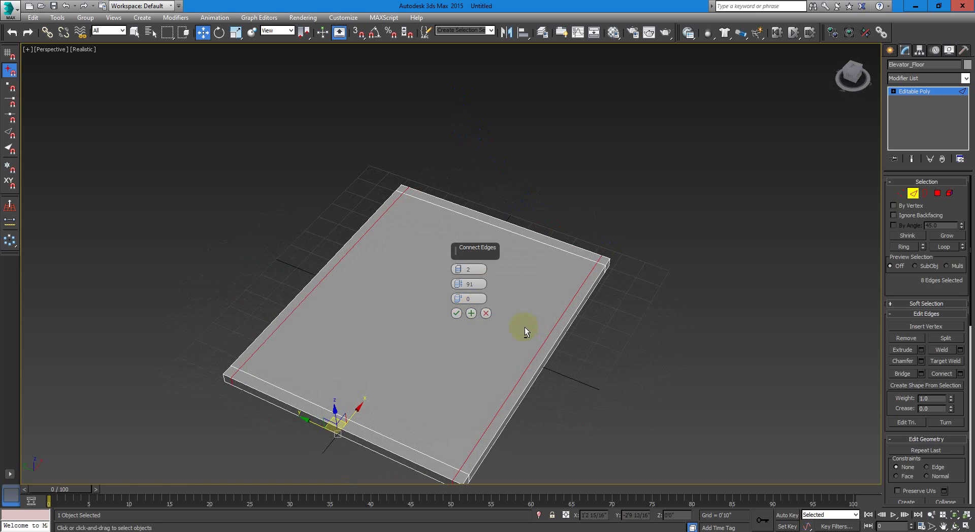
pyautogui.click(456, 313)
# Select edges on the elevator floor slab for further editing
pyautogui.keyDown('alt'); pyautogui.moveTo(618, 348); pyautogui.dragTo(491, 383, button='middle'); pyautogui.keyUp('alt')
pyautogui.click(486, 398)
pyautogui.keyDown('shift'); pyautogui.click(491, 240); pyautogui.keyUp('shift')
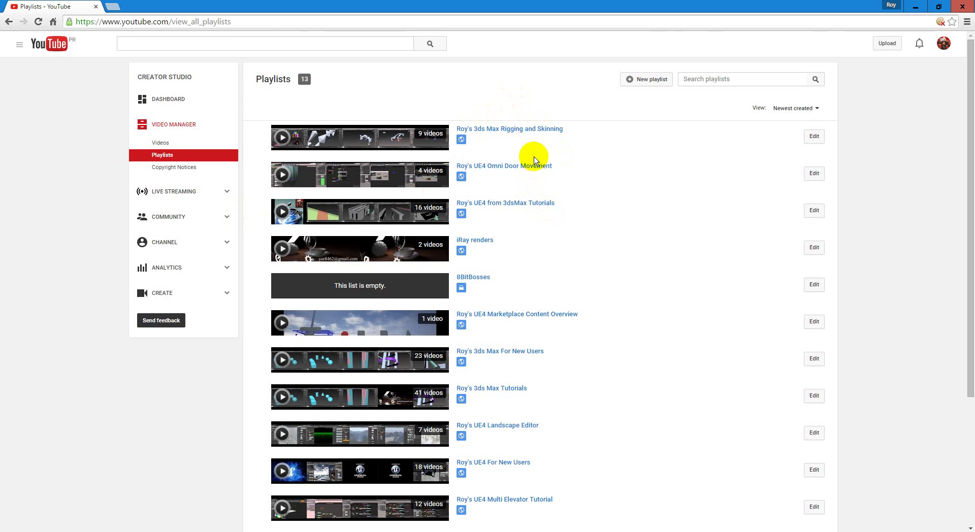
# Switch to YouTube in the browser and look through the 3ds Max For New Users playlist
pyautogui.scroll(-1, 533, 161)
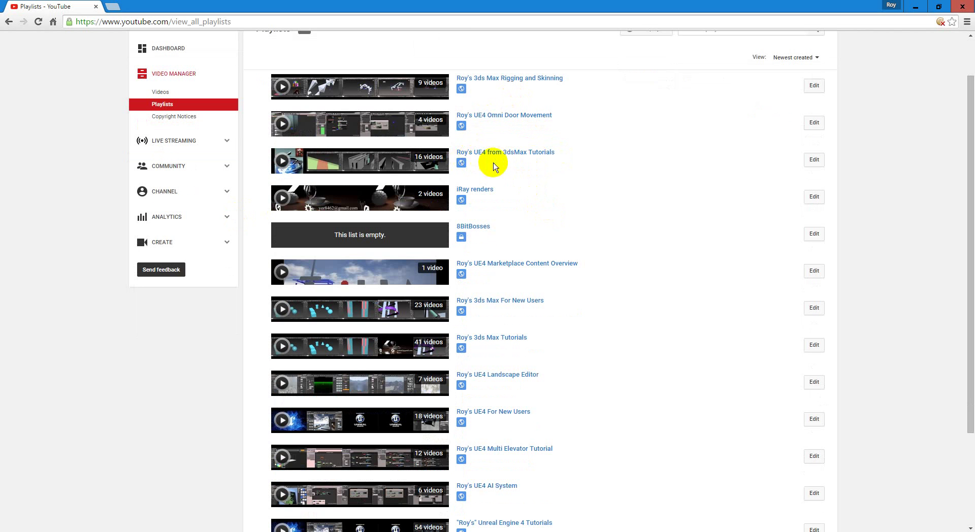
pyautogui.scroll(-1, 528, 257)
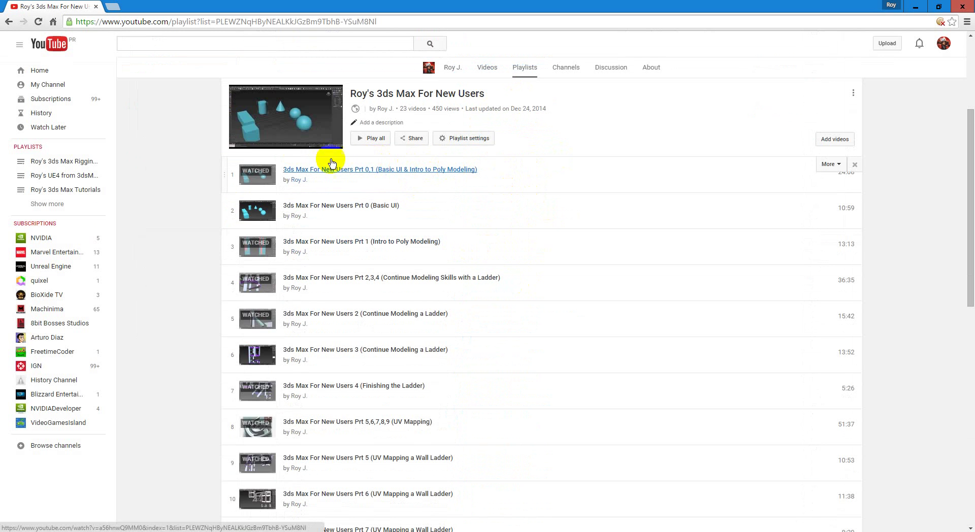
pyautogui.click(375, 167)
pyautogui.scroll(-1, 406, 172)
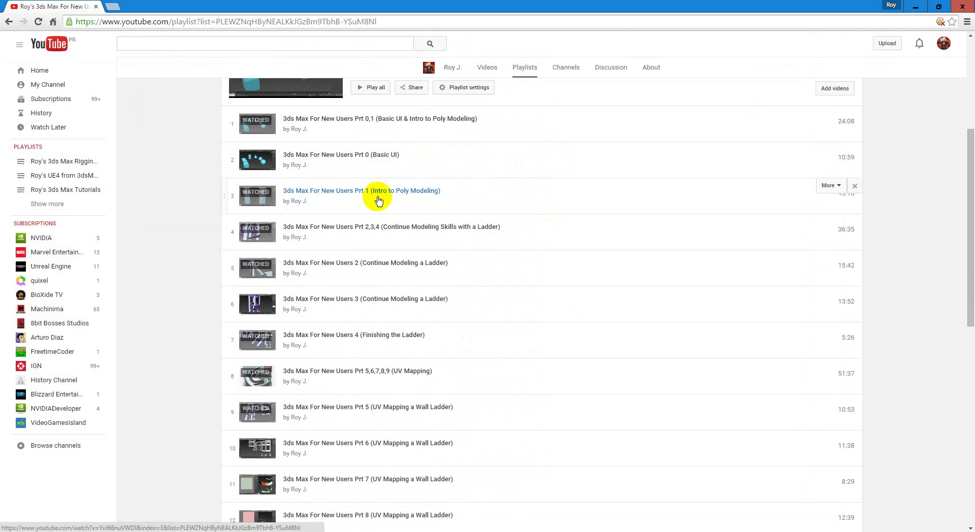
# Review the playlist's ladder modeling, UV mapping and texturing videos, and switch back to 3ds Max
pyautogui.scroll(-1, 438, 193)
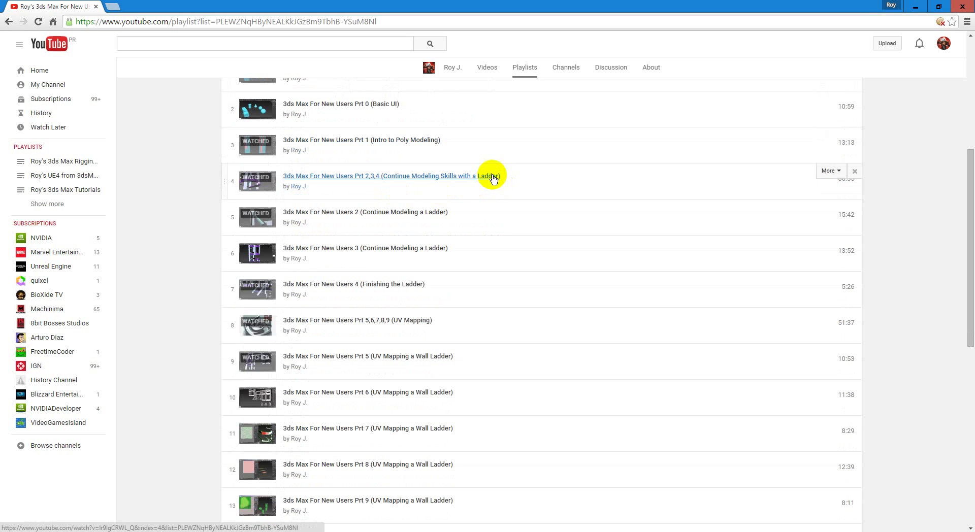
pyautogui.scroll(-2, 472, 183)
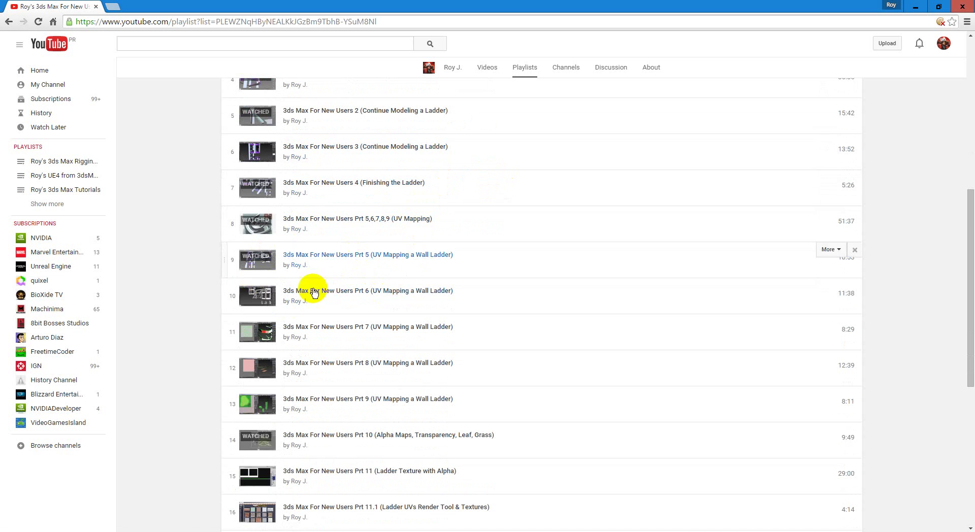
pyautogui.scroll(-2, 351, 302)
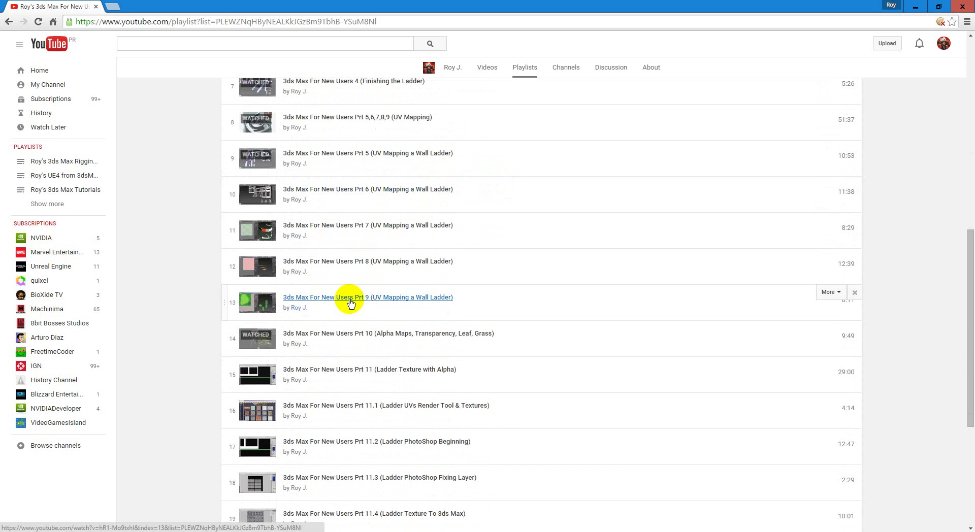
pyautogui.scroll(-5, 351, 302)
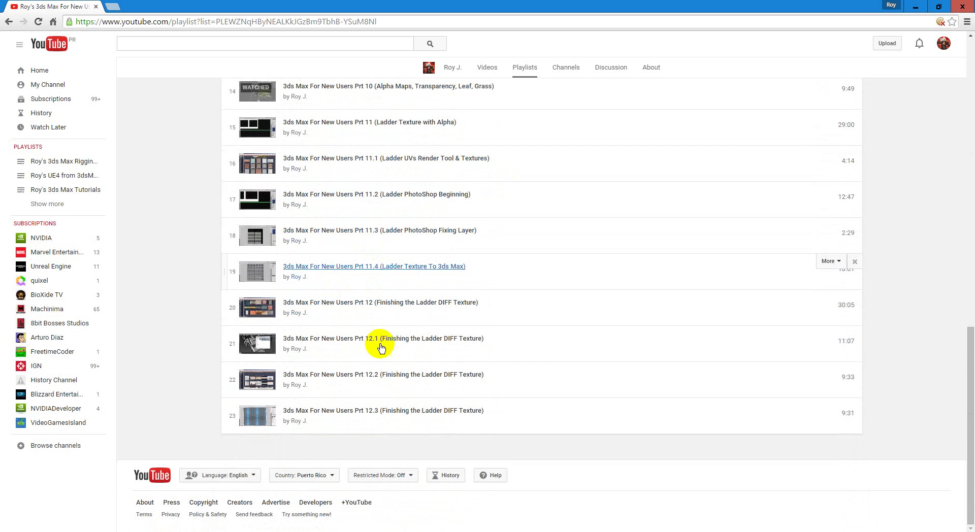
pyautogui.scroll(3, 386, 415)
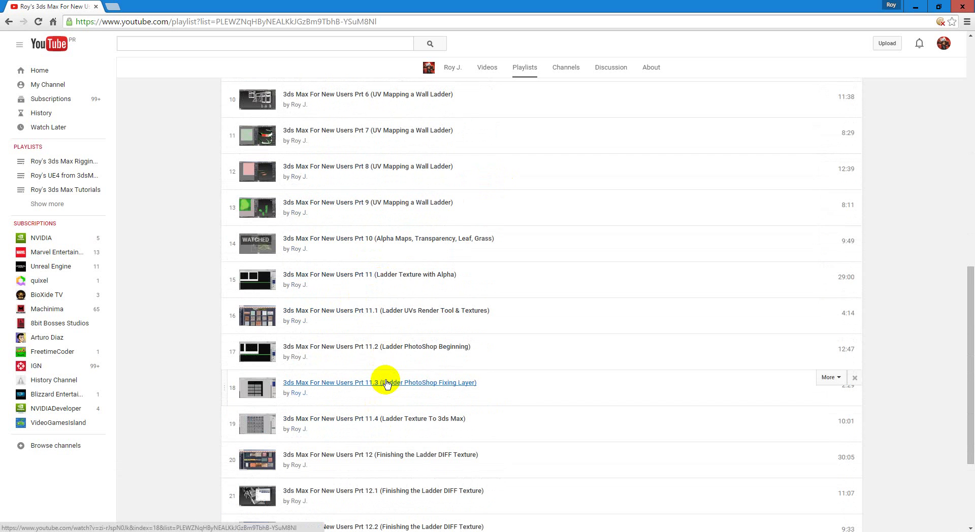
pyautogui.scroll(10, 385, 383)
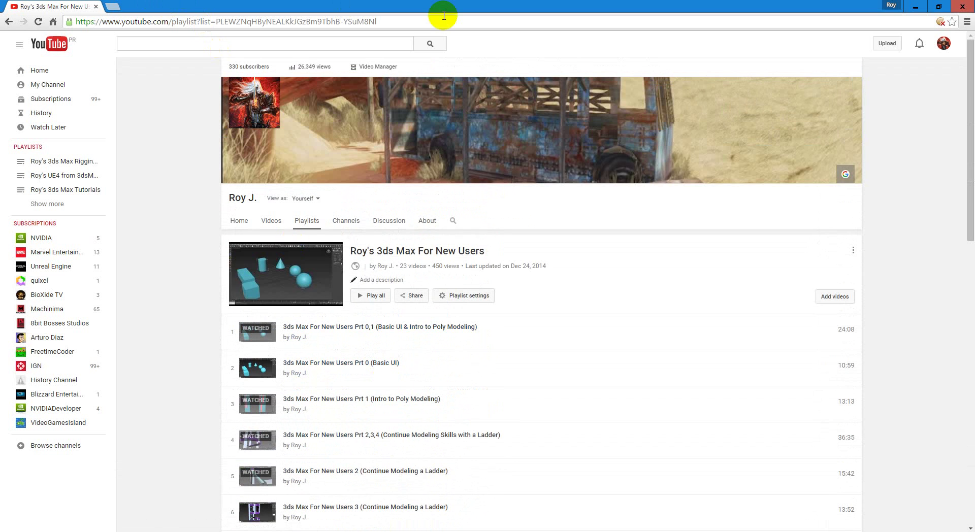
pyautogui.doubleClick(51, 6)
pyautogui.press('super+Down')
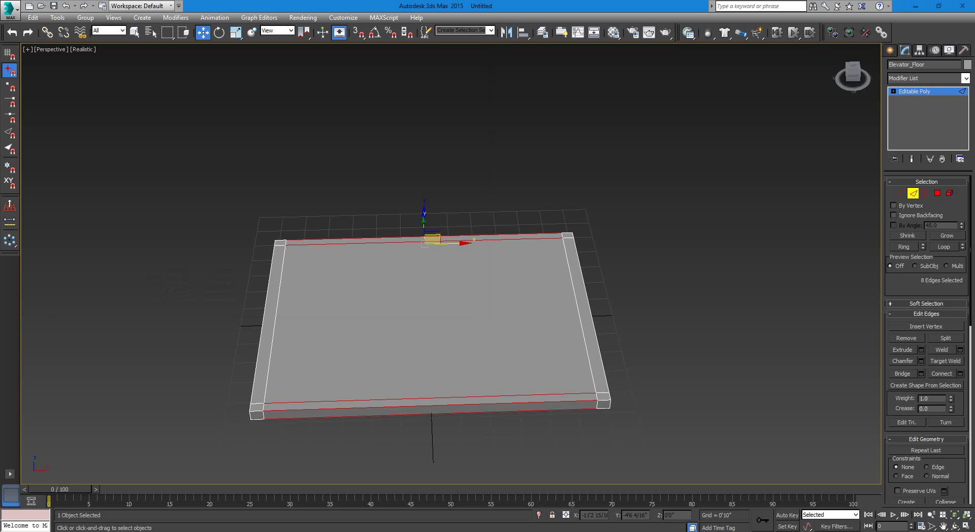
# Select the ring of eight edges along the slab's long direction and connect it with 1 segment, pinch 0 and slide 0
pyautogui.click(467, 149)
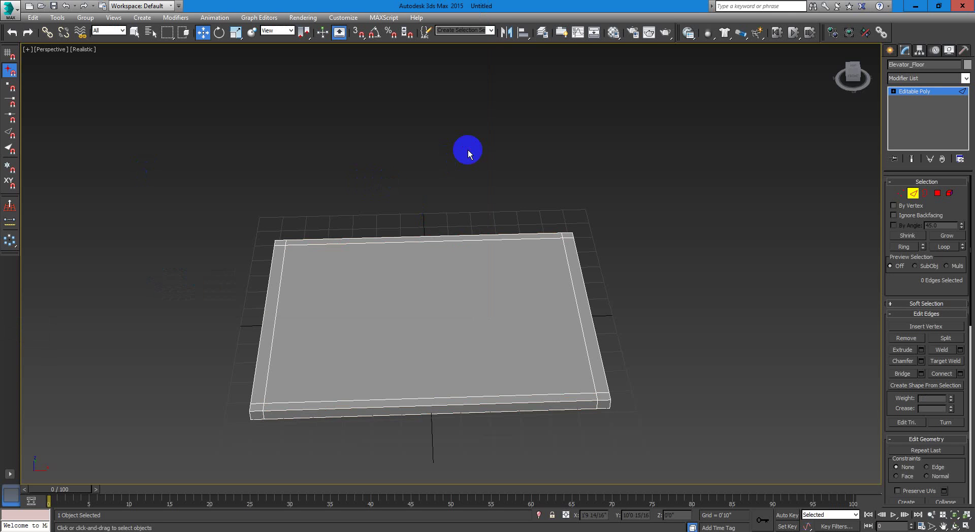
pyautogui.keyDown('alt'); pyautogui.moveTo(382, 410); pyautogui.dragTo(412, 385, button='middle'); pyautogui.keyUp('alt')
pyautogui.click(413, 384)
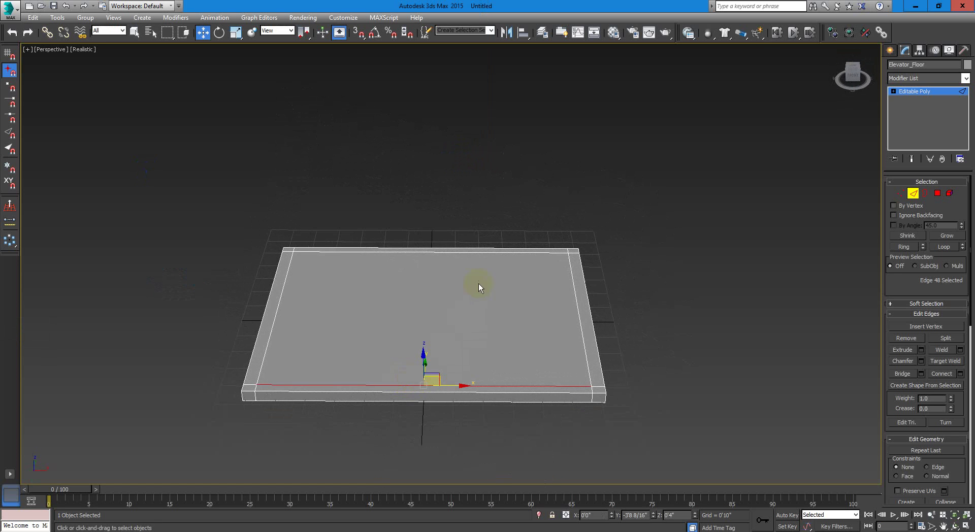
pyautogui.keyDown('ctrl'); pyautogui.click(487, 249); pyautogui.keyUp('ctrl')
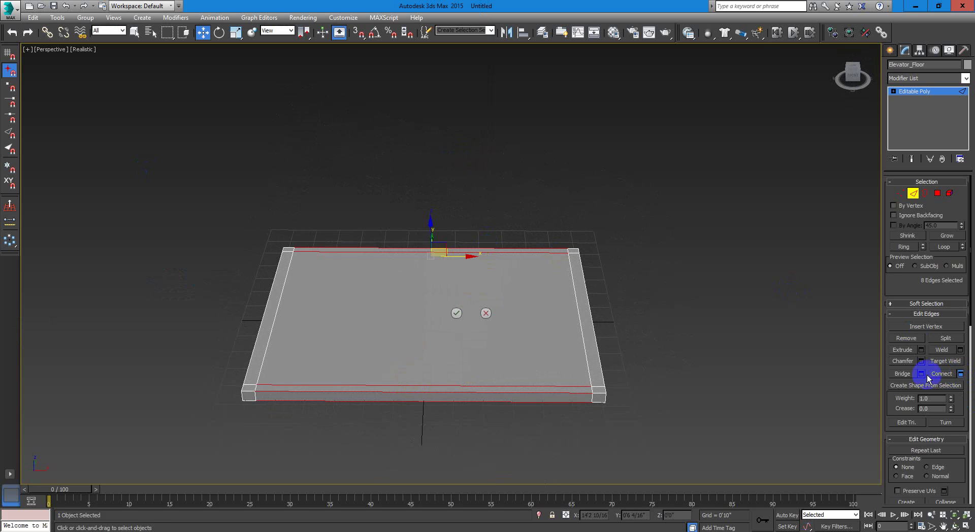
pyautogui.click(959, 374)
pyautogui.click(458, 272)
pyautogui.click(479, 285)
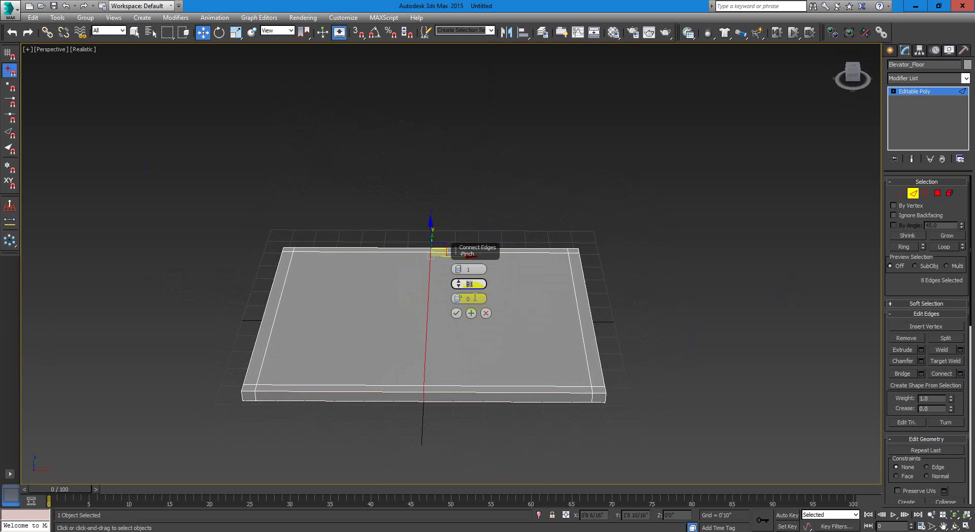
pyautogui.click(469, 298)
pyautogui.moveTo(485, 347); pyautogui.dragTo(459, 369, button='middle')
pyautogui.moveTo(455, 315); pyautogui.dragTo(492, 347, button='middle')
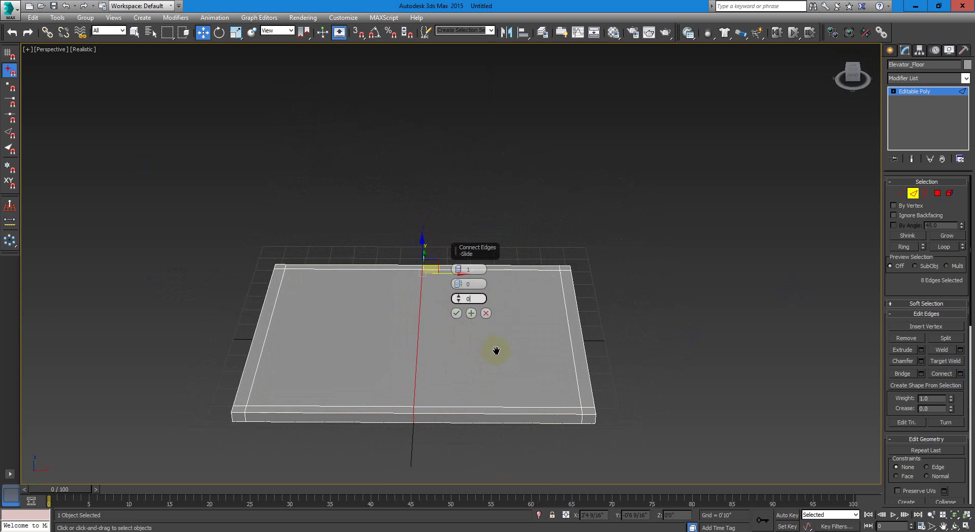
pyautogui.hotkey('shift', 'Tab')
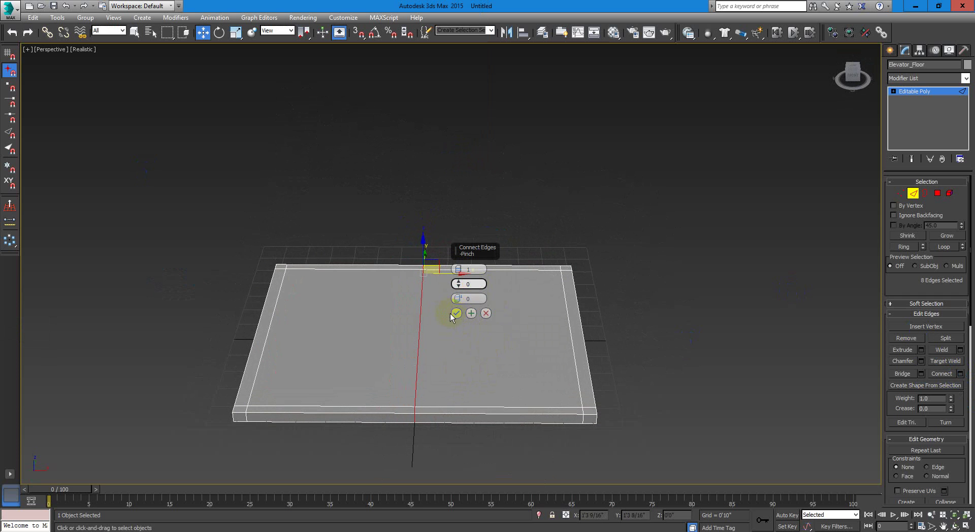
pyautogui.hotkey('shift', 'Tab')
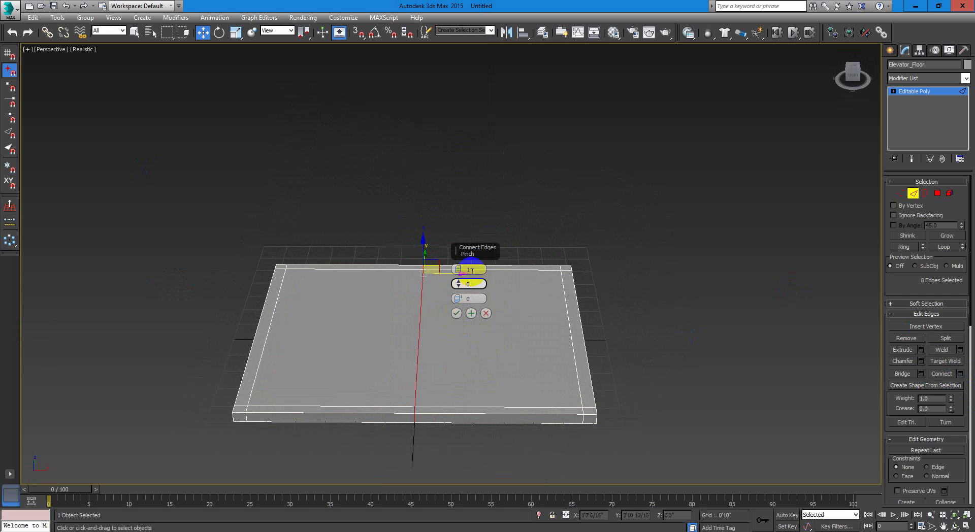
pyautogui.click(456, 313)
# Switch to polygon editing with Ignore Backfacing on and select the top border strip of one short side, its back corner and the adjoining half strip
pyautogui.keyDown('alt'); pyautogui.moveTo(457, 313); pyautogui.dragTo(431, 389, button='middle'); pyautogui.keyUp('alt')
pyautogui.keyDown('alt'); pyautogui.moveTo(437, 325); pyautogui.dragTo(441, 320, button='middle'); pyautogui.keyUp('alt')
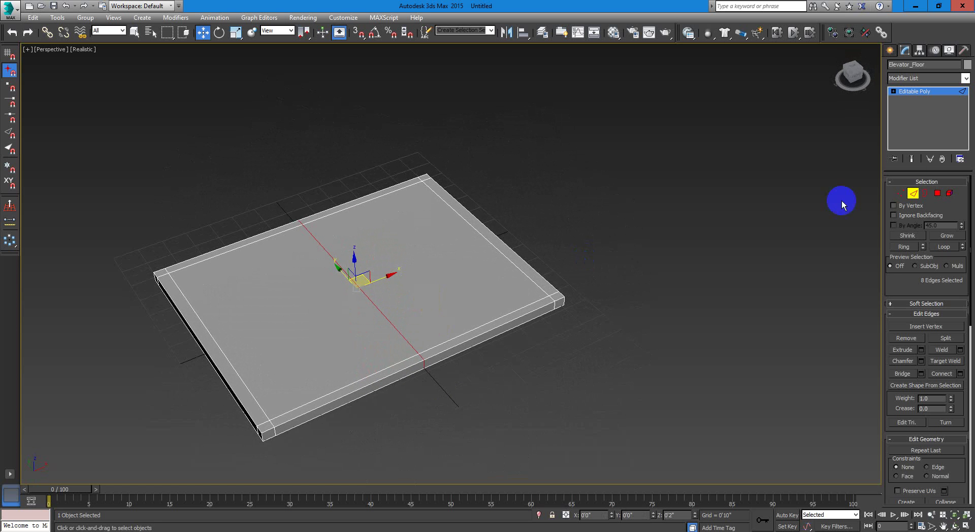
pyautogui.click(937, 192)
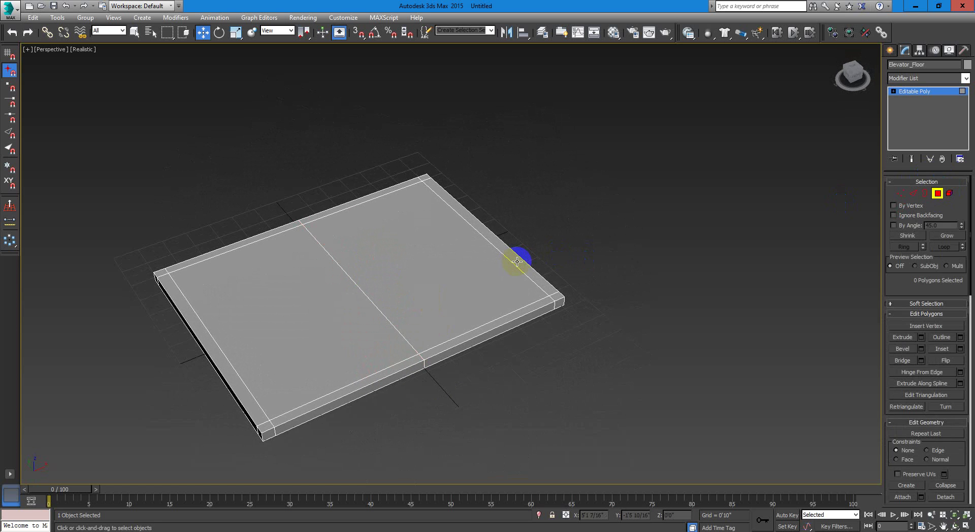
pyautogui.press('q')
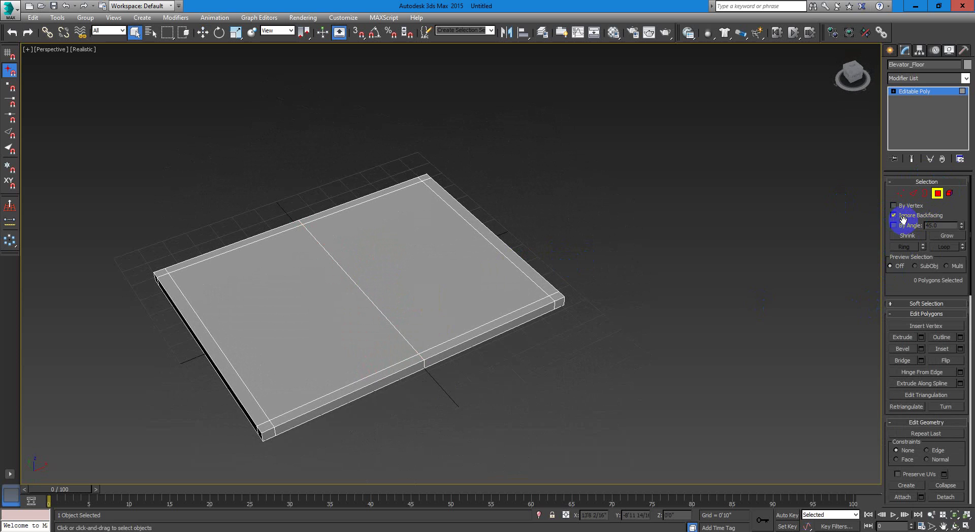
pyautogui.click(490, 227)
pyautogui.click(430, 181)
pyautogui.keyDown('ctrl'); pyautogui.click(394, 194); pyautogui.keyUp('ctrl')
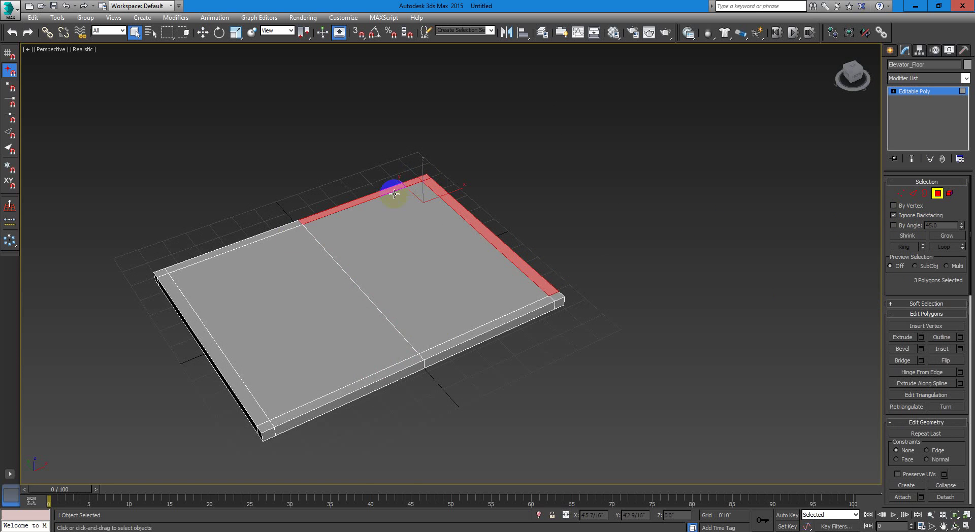
# Extend the polygon selection with the rest of the back strip, its corner and the other short side's top strip, excluding the outer side face
pyautogui.keyDown('ctrl'); pyautogui.click(175, 267); pyautogui.keyUp('ctrl')
pyautogui.keyDown('ctrl'); pyautogui.click(163, 274); pyautogui.keyUp('ctrl')
pyautogui.keyDown('ctrl'); pyautogui.click(167, 293); pyautogui.keyUp('ctrl')
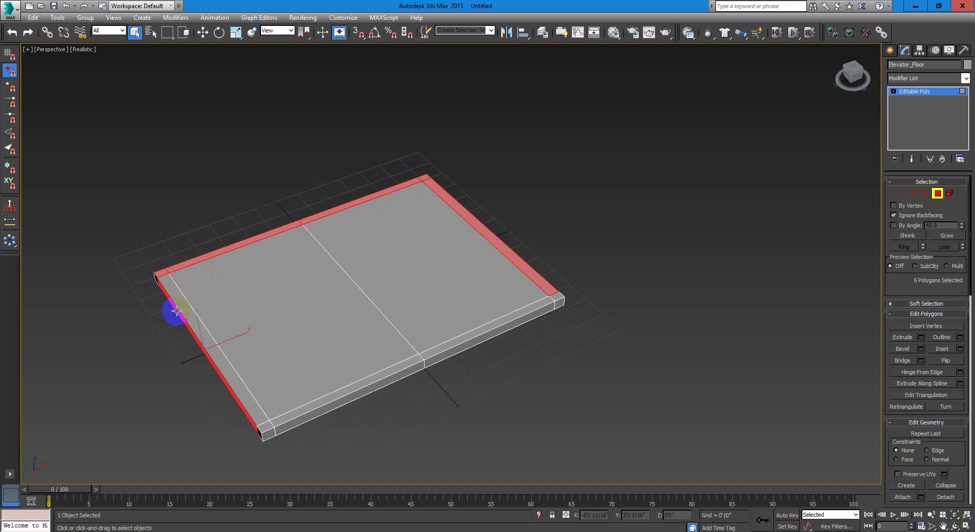
pyautogui.keyDown('alt'); pyautogui.click(176, 311); pyautogui.keyUp('alt')
pyautogui.keyDown('ctrl'); pyautogui.click(200, 347); pyautogui.keyUp('ctrl')
pyautogui.keyDown('ctrl'); pyautogui.click(196, 338); pyautogui.keyUp('ctrl')
pyautogui.keyDown('ctrl'); pyautogui.click(208, 340); pyautogui.keyUp('ctrl')
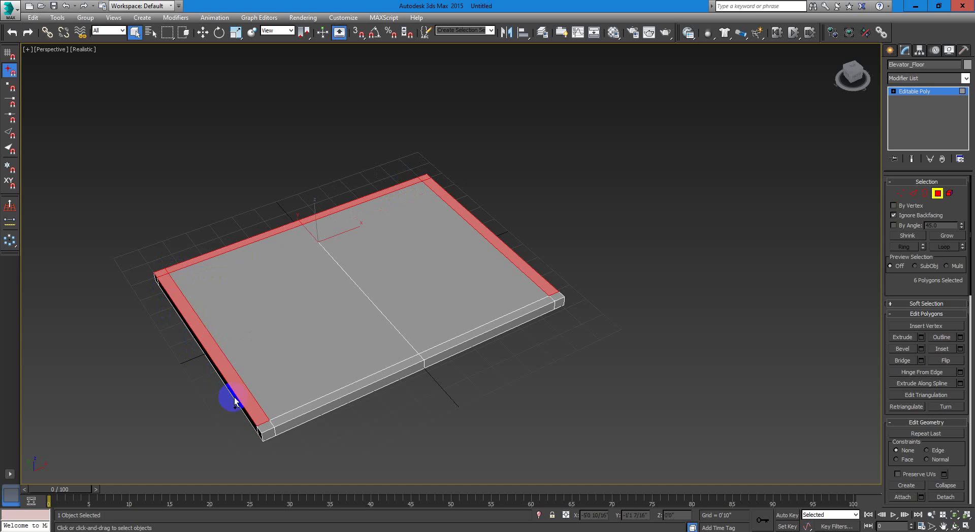
# Add both front corner polygons and one half of the front top strip to the selection, leaving the doorway half unselected
pyautogui.keyDown('ctrl'); pyautogui.click(264, 428); pyautogui.keyUp('ctrl')
pyautogui.keyDown('ctrl'); pyautogui.click(288, 418); pyautogui.keyUp('ctrl')
pyautogui.keyDown('alt'); pyautogui.moveTo(507, 370); pyautogui.dragTo(488, 397, button='middle'); pyautogui.keyUp('alt')
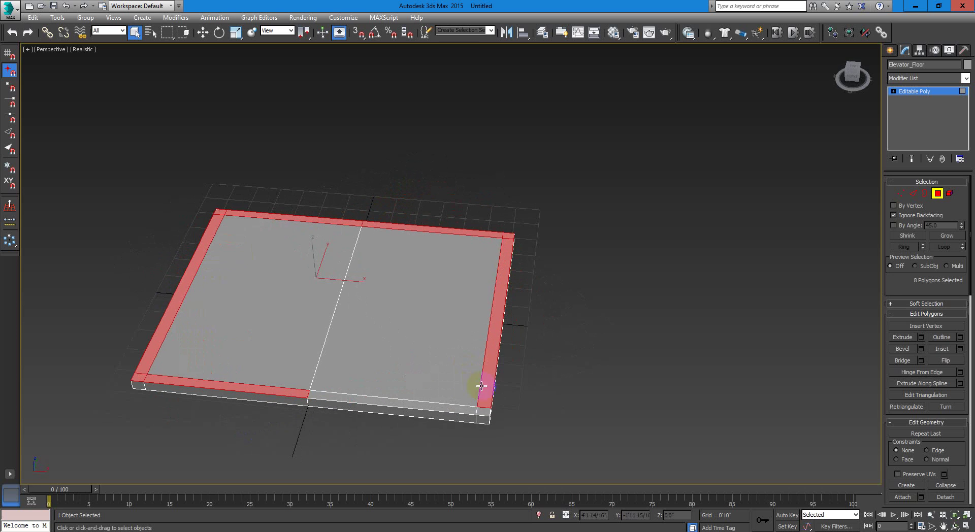
pyautogui.keyDown('ctrl'); pyautogui.click(482, 409); pyautogui.keyUp('ctrl')
pyautogui.keyDown('alt'); pyautogui.moveTo(356, 348); pyautogui.dragTo(398, 304, button='middle'); pyautogui.keyUp('alt')
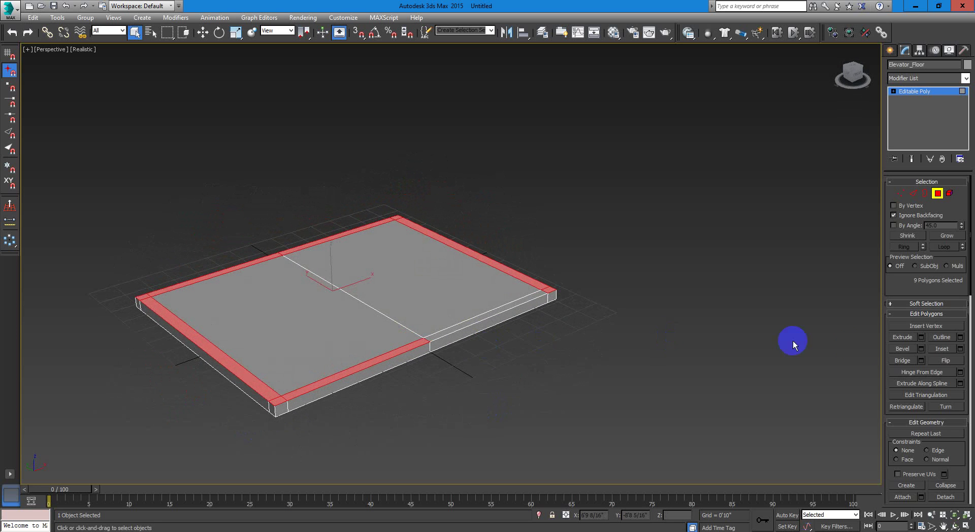
# Extrude the selected border polygons as a group to a height of 10' to form the elevator walls
pyautogui.click(921, 338)
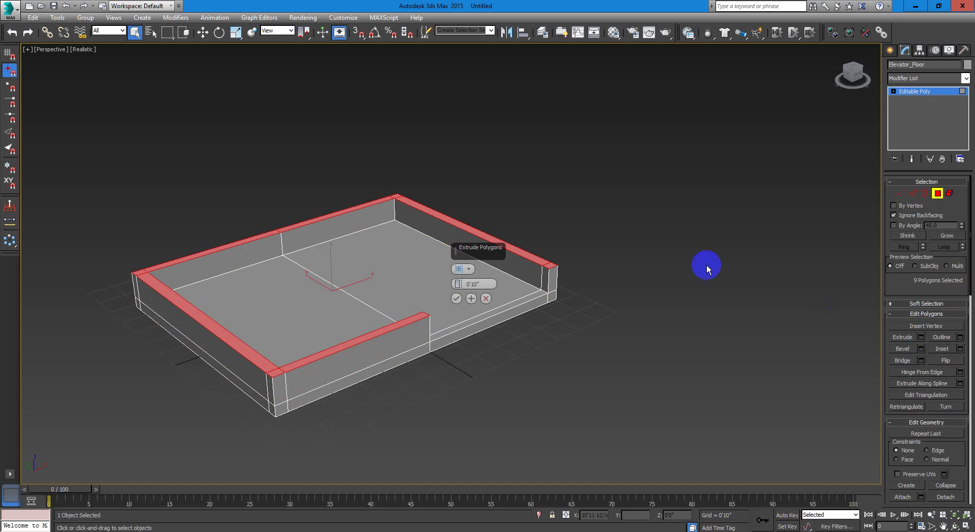
pyautogui.moveTo(567, 252); pyautogui.dragTo(548, 408, button='middle')
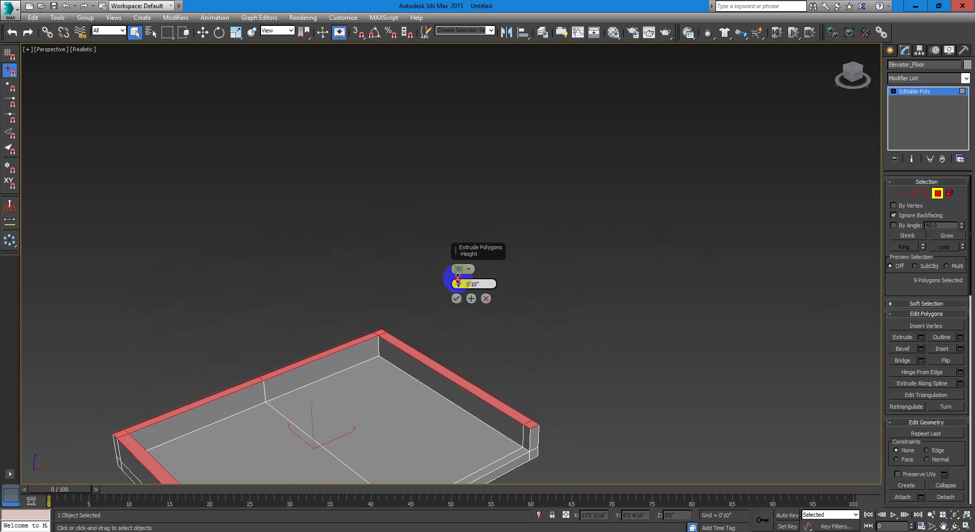
pyautogui.moveTo(459, 284); pyautogui.dragTo(570, 322)
pyautogui.keyDown('alt'); pyautogui.moveTo(597, 371); pyautogui.dragTo(574, 354, button='middle'); pyautogui.keyUp('alt')
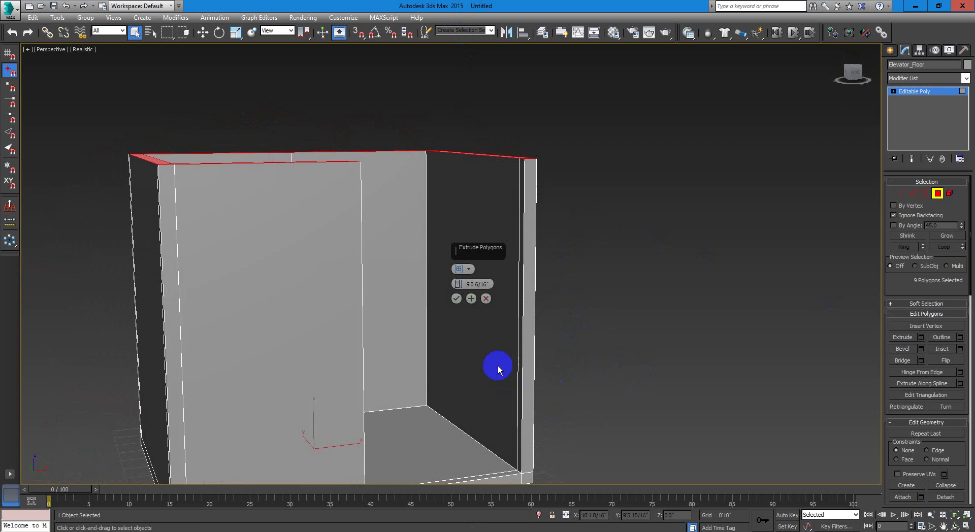
pyautogui.click(470, 283)
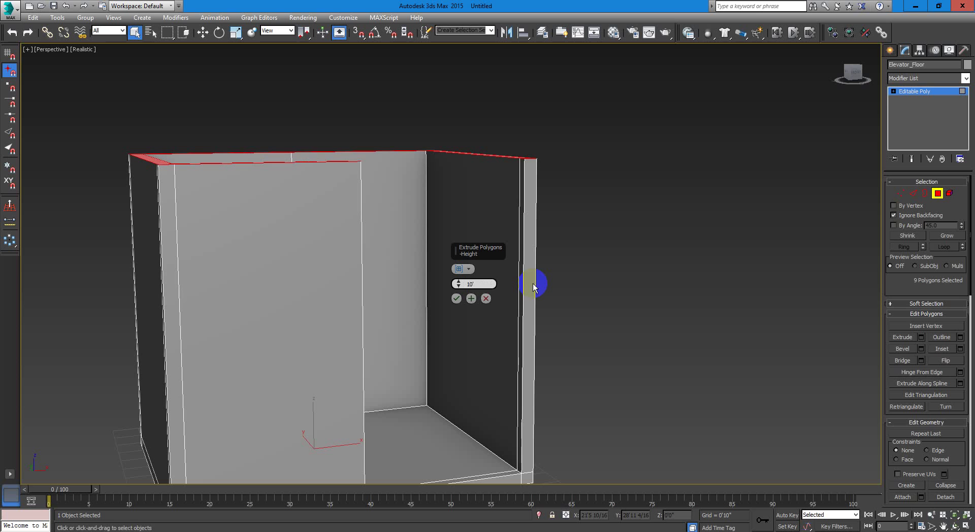
pyautogui.click(468, 274)
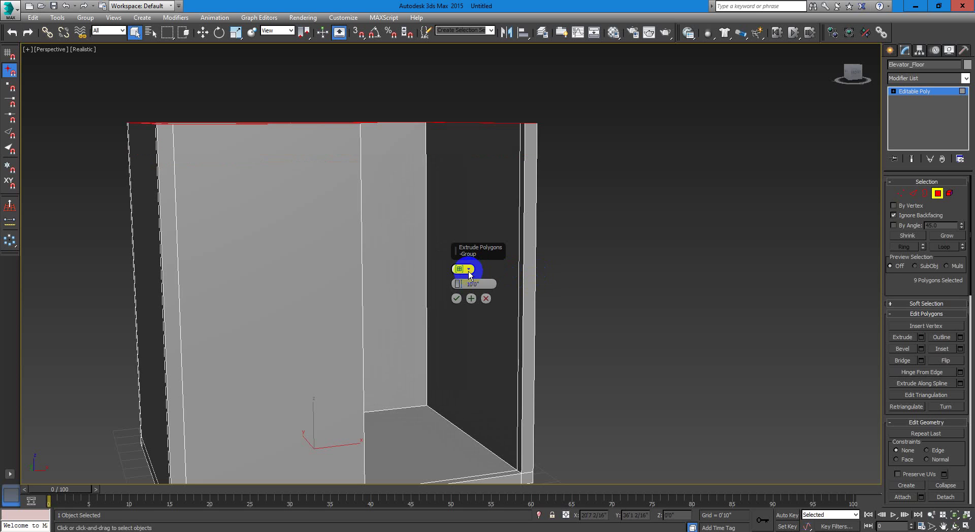
pyautogui.click(470, 269)
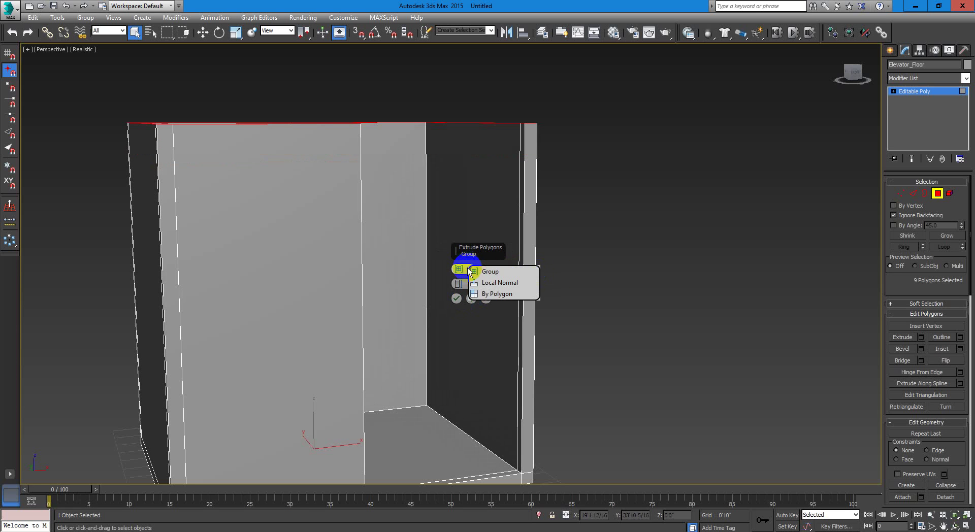
pyautogui.click(503, 273)
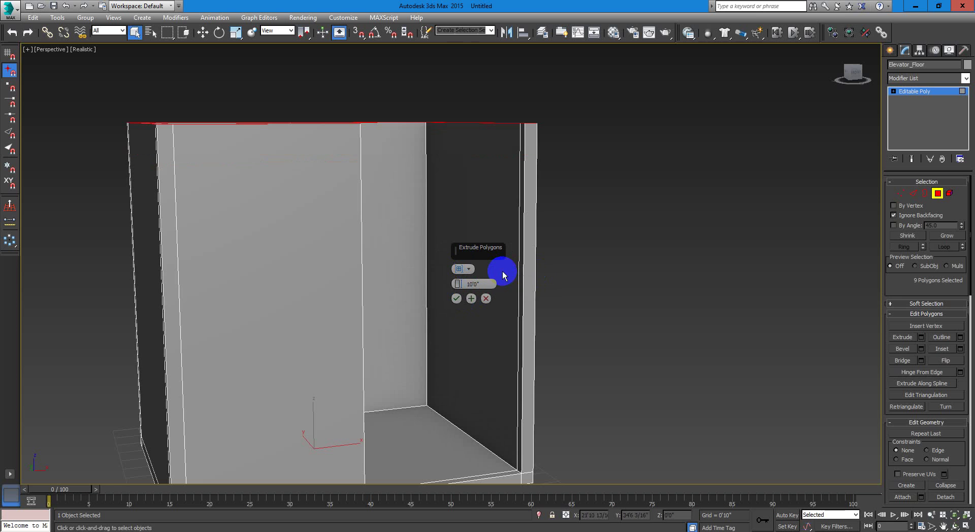
pyautogui.click(455, 299)
# Thicken the front wall beside the doorway by moving its inner face about 7 9/16" inward along Y
pyautogui.keyDown('alt'); pyautogui.moveTo(487, 328); pyautogui.dragTo(311, 263, button='middle'); pyautogui.keyUp('alt')
pyautogui.press('w')
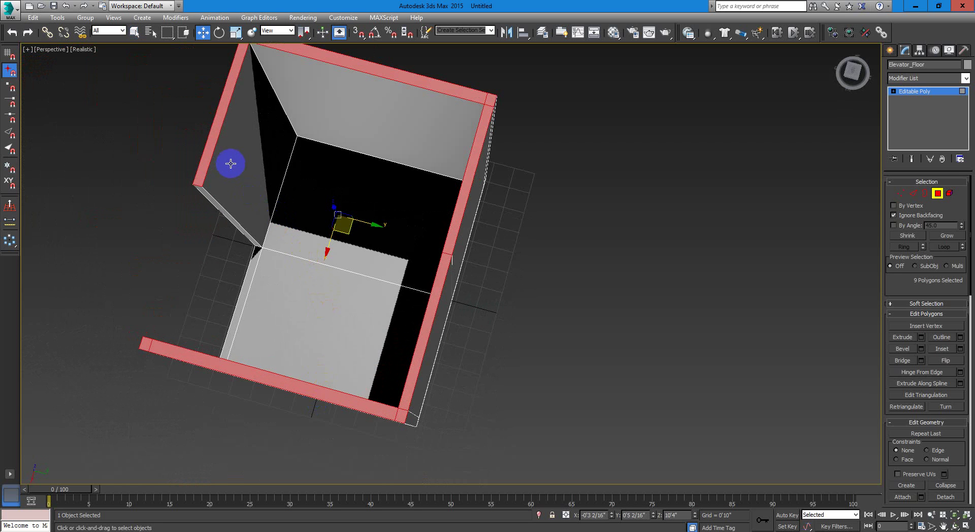
pyautogui.click(261, 211)
pyautogui.keyDown('alt'); pyautogui.moveTo(318, 234); pyautogui.dragTo(441, 253, button='middle'); pyautogui.keyUp('alt')
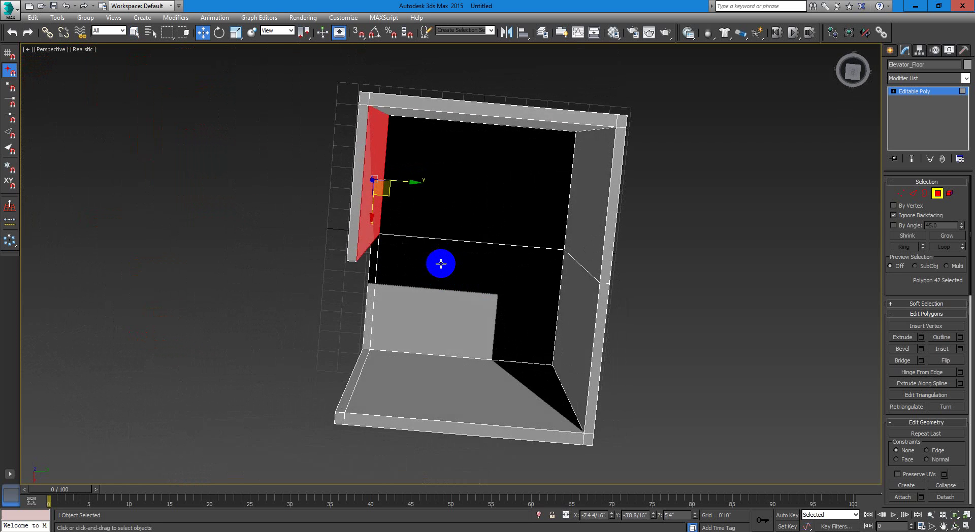
pyautogui.keyDown('alt'); pyautogui.moveTo(441, 263); pyautogui.dragTo(442, 246, button='middle'); pyautogui.keyUp('alt')
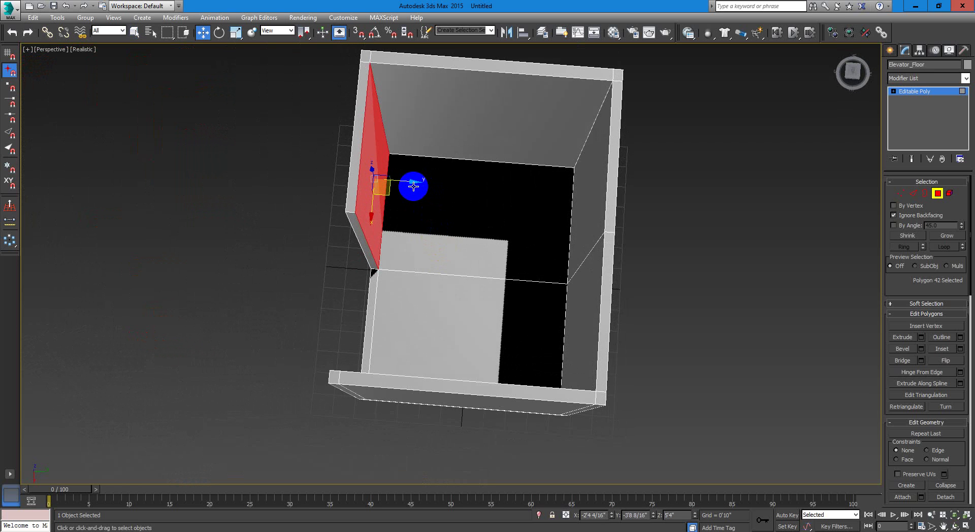
pyautogui.moveTo(413, 181); pyautogui.dragTo(431, 180)
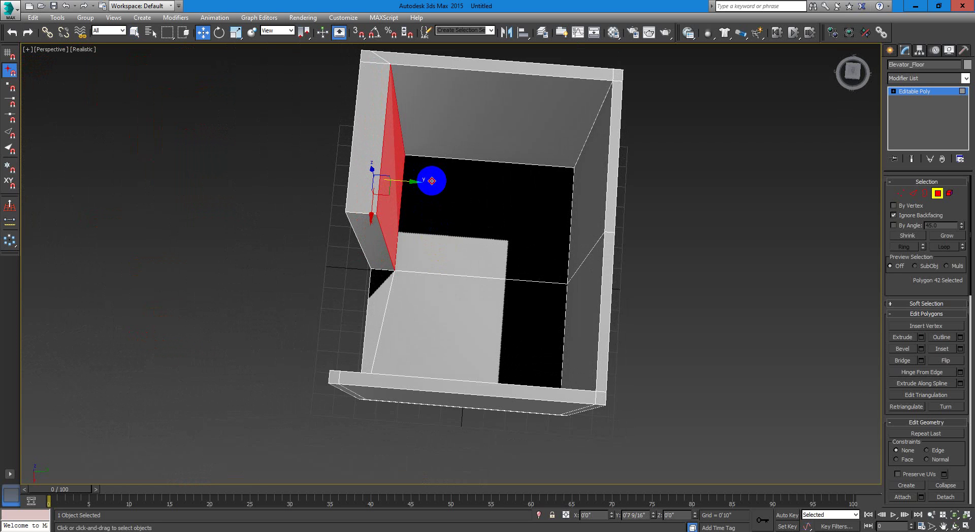
pyautogui.moveTo(432, 181); pyautogui.dragTo(432, 181)
pyautogui.keyDown('alt'); pyautogui.moveTo(403, 289); pyautogui.dragTo(431, 273, button='middle'); pyautogui.keyUp('alt')
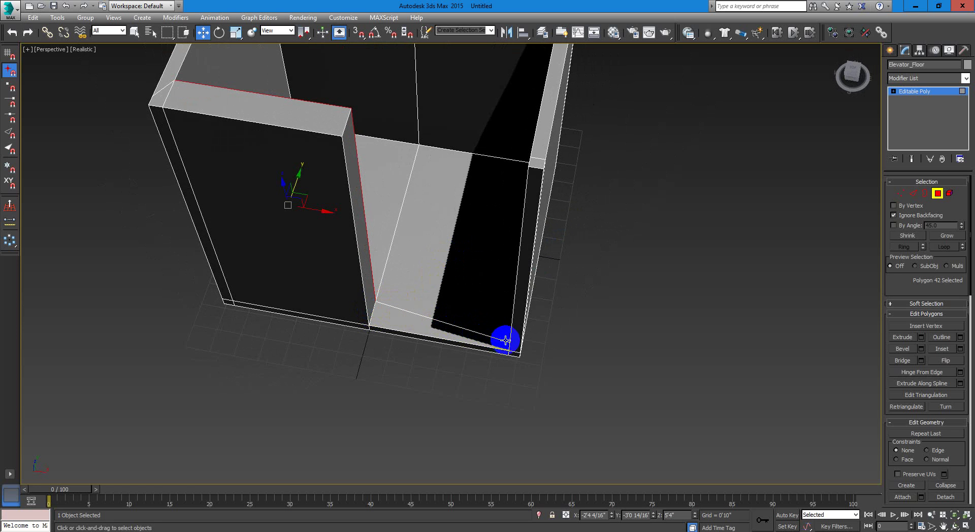
# Select the inner front edge loop running around both side walls, excluding two of its edges
pyautogui.keyDown('alt'); pyautogui.moveTo(501, 342); pyautogui.dragTo(512, 273, button='middle'); pyautogui.keyUp('alt')
pyautogui.press('2')
pyautogui.click(473, 202)
pyautogui.keyDown('alt'); pyautogui.moveTo(470, 202); pyautogui.dragTo(510, 142, button='middle'); pyautogui.keyUp('alt')
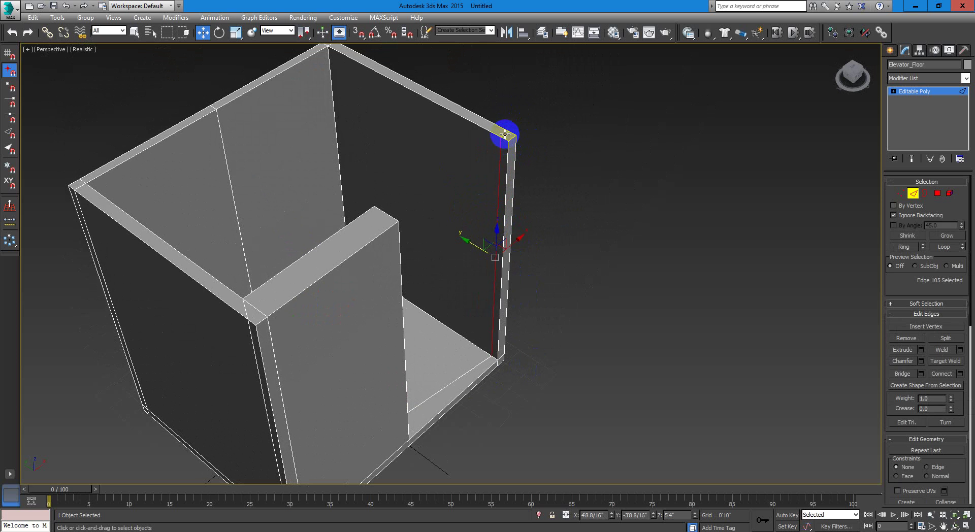
pyautogui.doubleClick(498, 161)
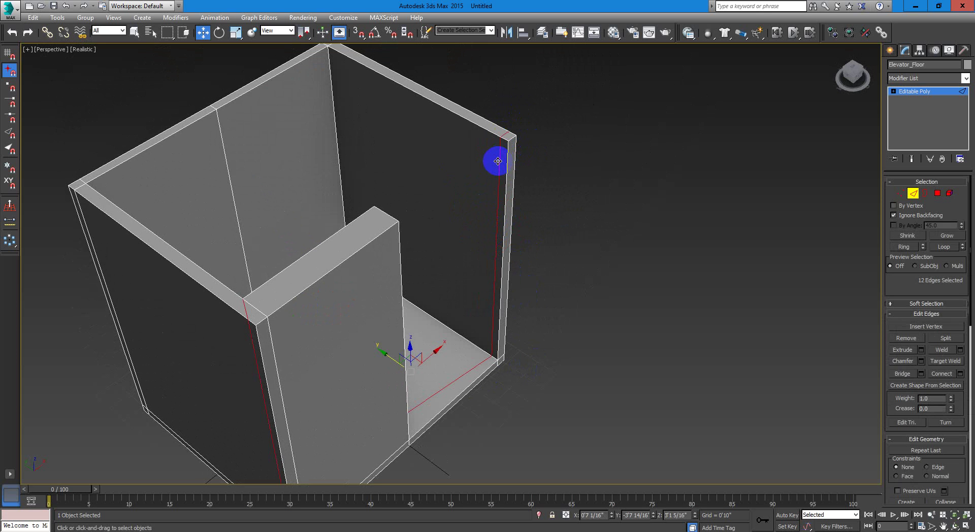
pyautogui.keyDown('alt'); pyautogui.click(461, 373); pyautogui.keyUp('alt')
pyautogui.keyDown('alt'); pyautogui.moveTo(485, 379); pyautogui.dragTo(164, 374, button='middle'); pyautogui.keyUp('alt')
pyautogui.keyDown('alt'); pyautogui.click(390, 312); pyautogui.keyUp('alt')
pyautogui.keyDown('alt'); pyautogui.moveTo(440, 234); pyautogui.dragTo(443, 274, button='middle'); pyautogui.keyUp('alt')
pyautogui.moveTo(453, 335); pyautogui.dragTo(485, 284, button='middle')
# Move the selected edges inward 7 9/16" along Y, aligning them with the thickened front wall's inner face
pyautogui.hotkey('alt', 'w')
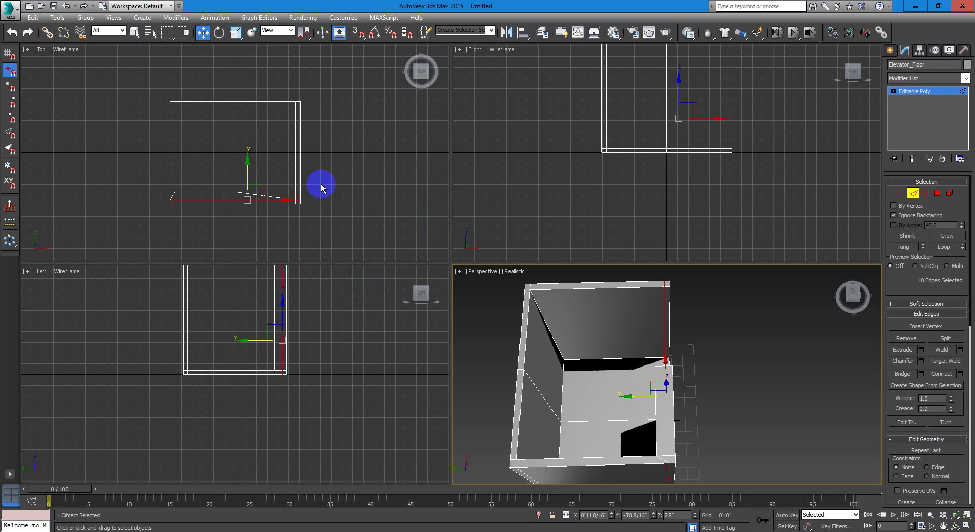
pyautogui.scroll(6, 328, 204)
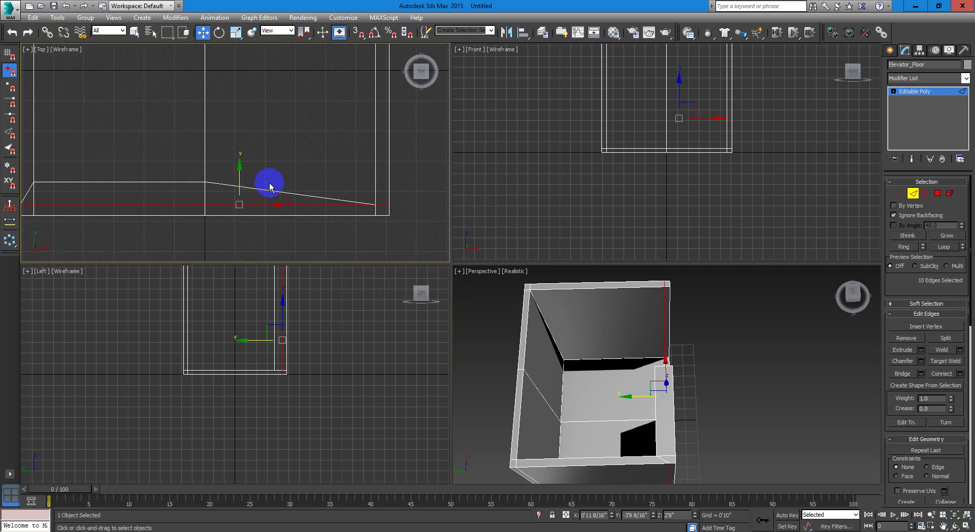
pyautogui.moveTo(240, 173); pyautogui.dragTo(285, 151)
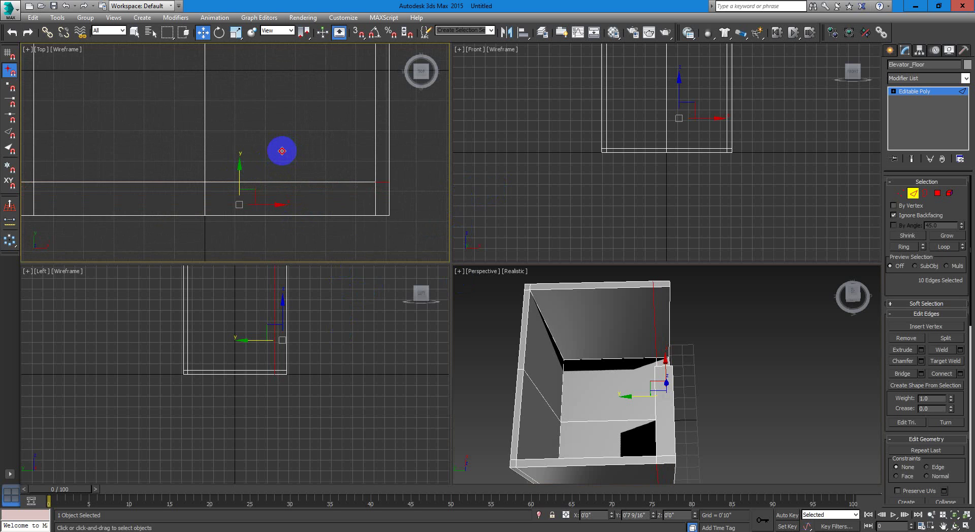
pyautogui.hotkey('alt', 'w')
# Inset the front wall's end face at the doorway using Bevel with height 0 and outline -0'1 10/16", keeping Bevel active
pyautogui.moveTo(633, 402)
pyautogui.keyDown('alt'); pyautogui.mouseDown(button='middle')
pyautogui.moveTo(538, 345)
pyautogui.moveTo(548, 365)
pyautogui.moveTo(459, 333)
pyautogui.moveTo(426, 339)
pyautogui.moveTo(610, 275)
pyautogui.mouseUp(button='middle'); pyautogui.keyUp('alt')
pyautogui.click(938, 193)
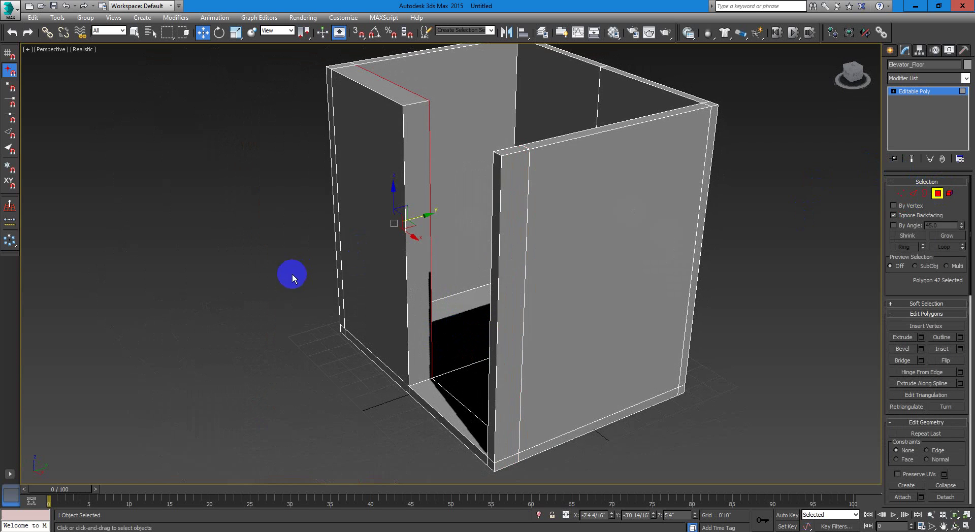
pyautogui.click(135, 32)
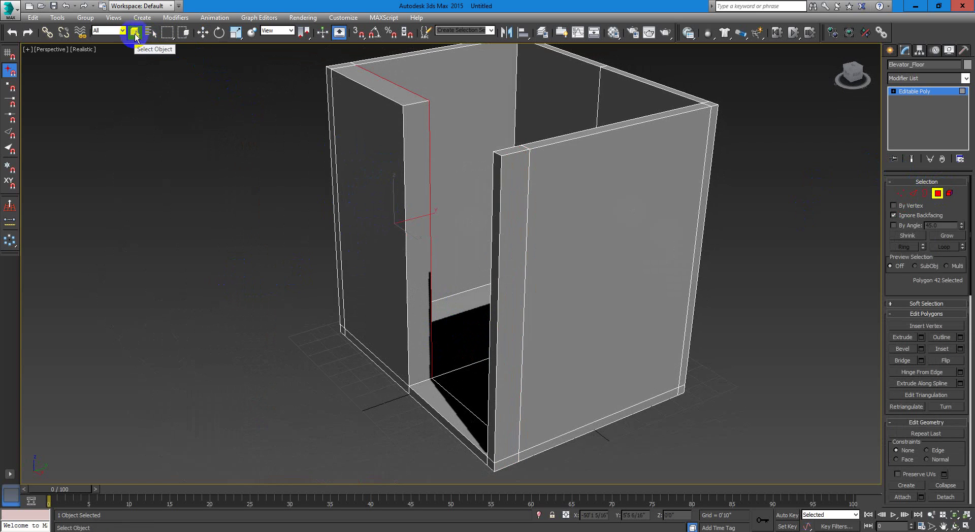
pyautogui.click(497, 245)
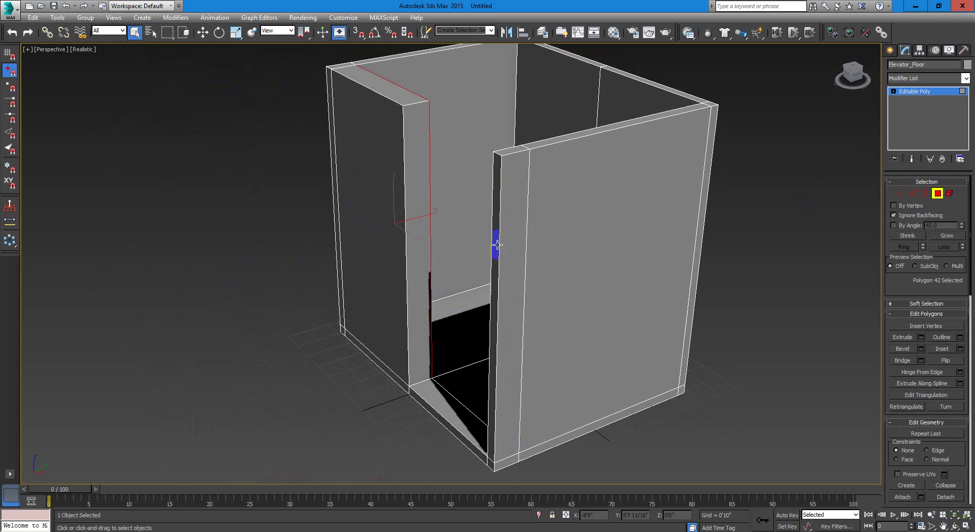
pyautogui.click(422, 131)
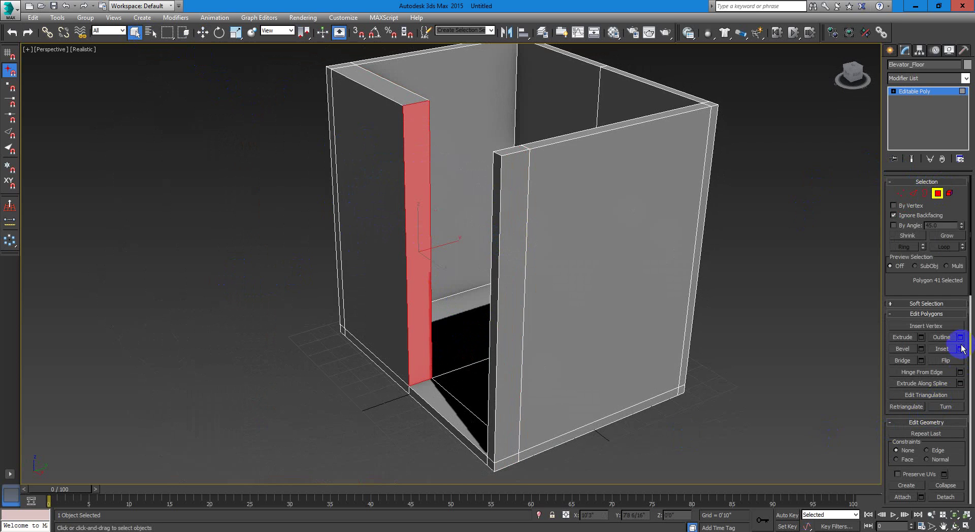
pyautogui.click(921, 349)
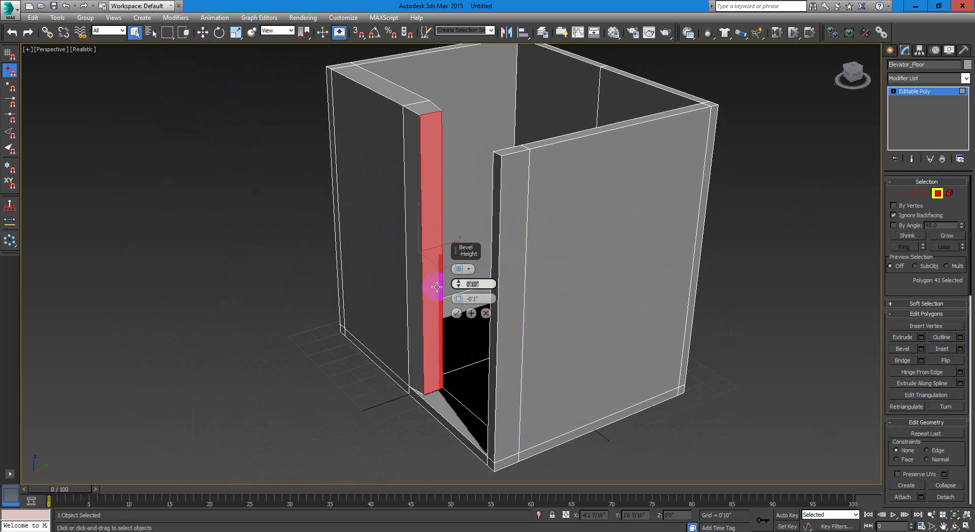
pyautogui.write('0')
pyautogui.click(486, 298)
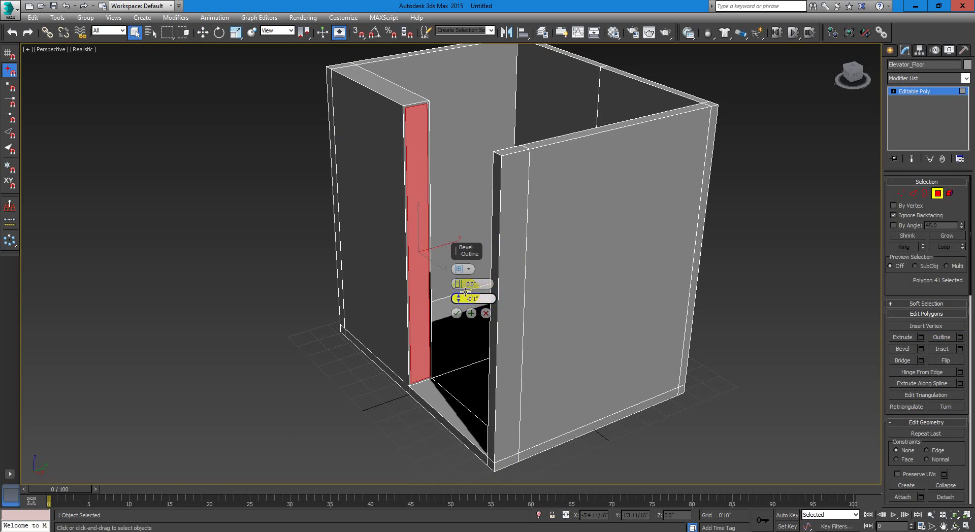
pyautogui.moveTo(464, 297)
pyautogui.mouseDown()
pyautogui.moveTo(490, 285)
pyautogui.moveTo(480, 300)
pyautogui.mouseUp()
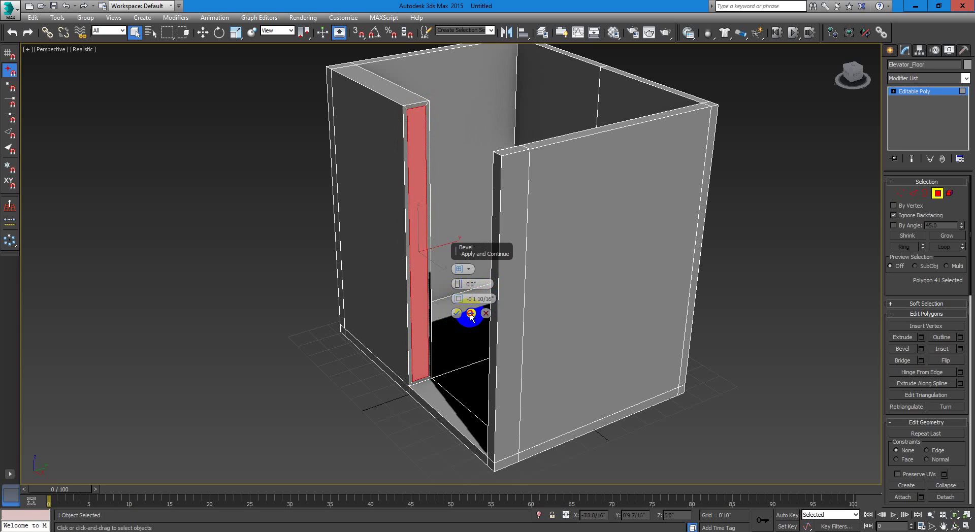
pyautogui.click(471, 313)
# Bevel the inset face into the front wall with outline 0, forming a door pocket that stops just short of the side wall
pyautogui.click(490, 304)
pyautogui.moveTo(494, 300); pyautogui.dragTo(446, 300)
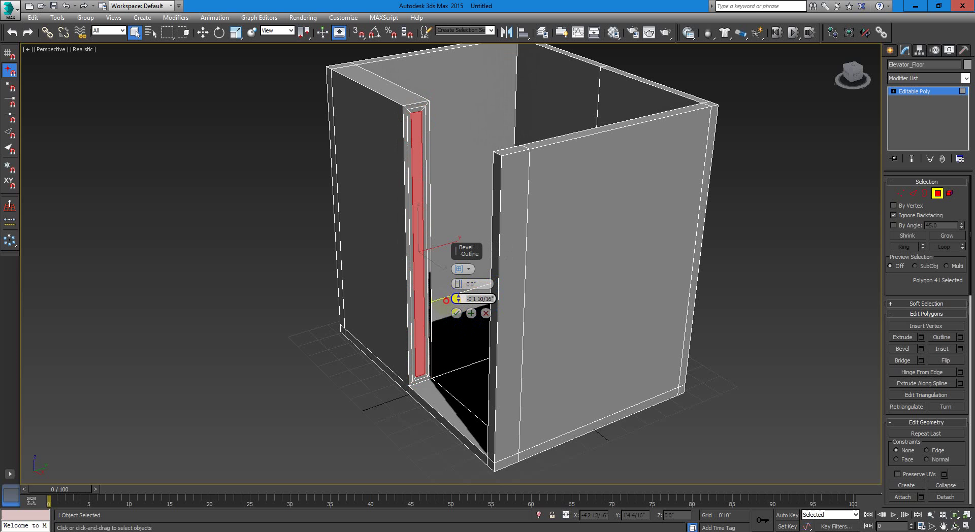
pyautogui.write('0')
pyautogui.click(476, 285)
pyautogui.moveTo(458, 284); pyautogui.dragTo(444, 379)
pyautogui.hotkey('alt', 'w')
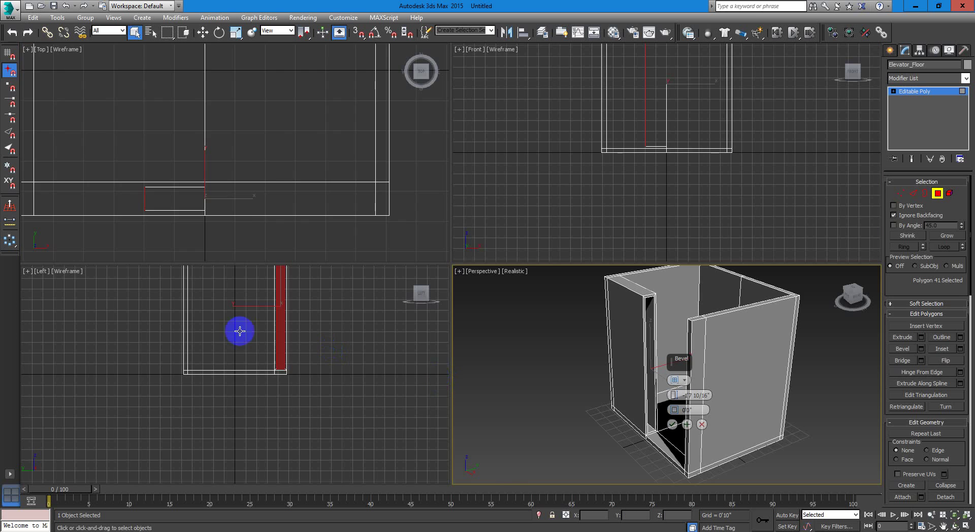
pyautogui.moveTo(265, 208); pyautogui.dragTo(305, 201, button='middle')
pyautogui.moveTo(243, 173); pyautogui.dragTo(249, 351)
pyautogui.keyDown('alt'); pyautogui.moveTo(568, 387); pyautogui.dragTo(628, 398, button='middle'); pyautogui.keyUp('alt')
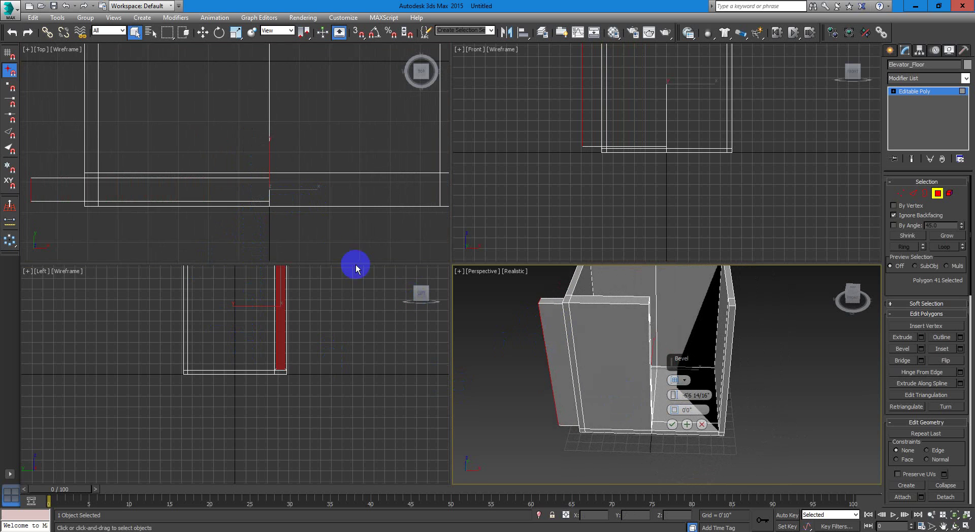
pyautogui.moveTo(580, 338); pyautogui.dragTo(593, 350, button='middle')
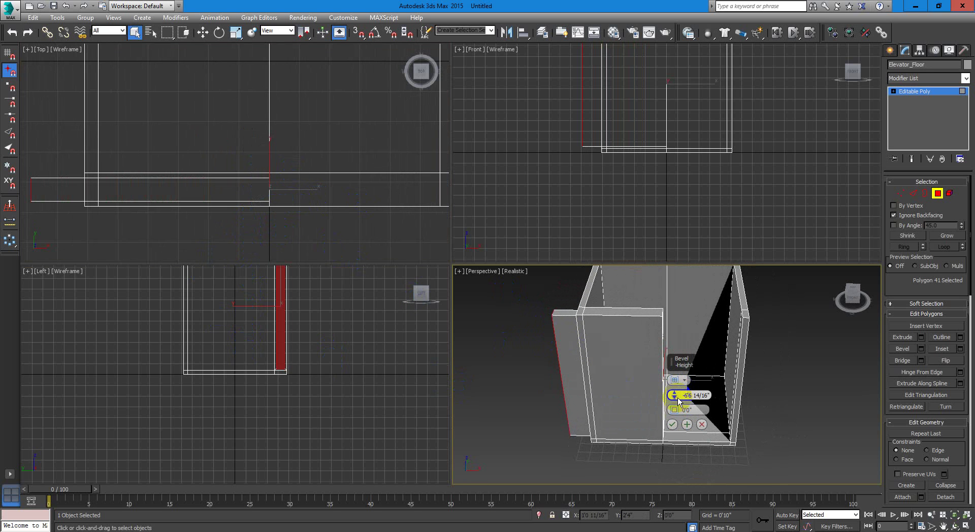
pyautogui.moveTo(674, 400); pyautogui.dragTo(679, 337)
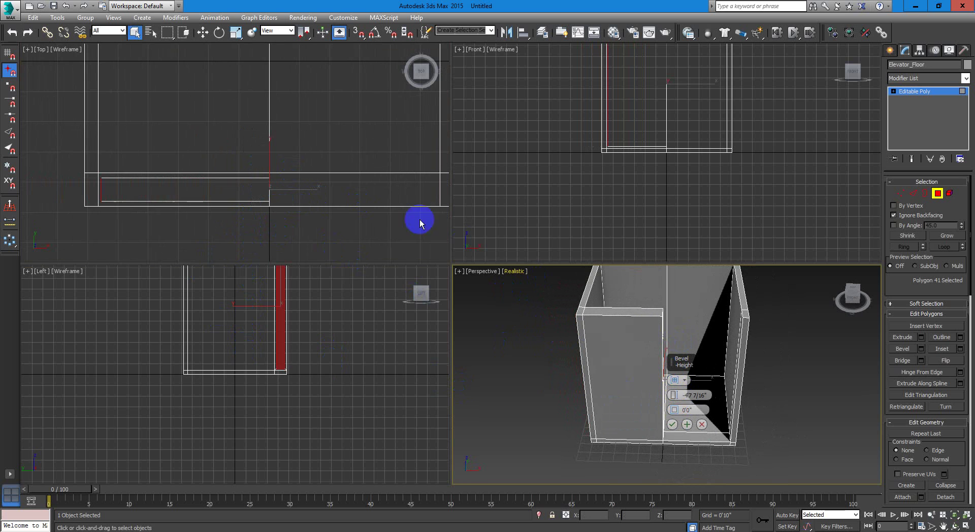
pyautogui.moveTo(386, 210); pyautogui.dragTo(317, 203, button='middle')
pyautogui.click(241, 203)
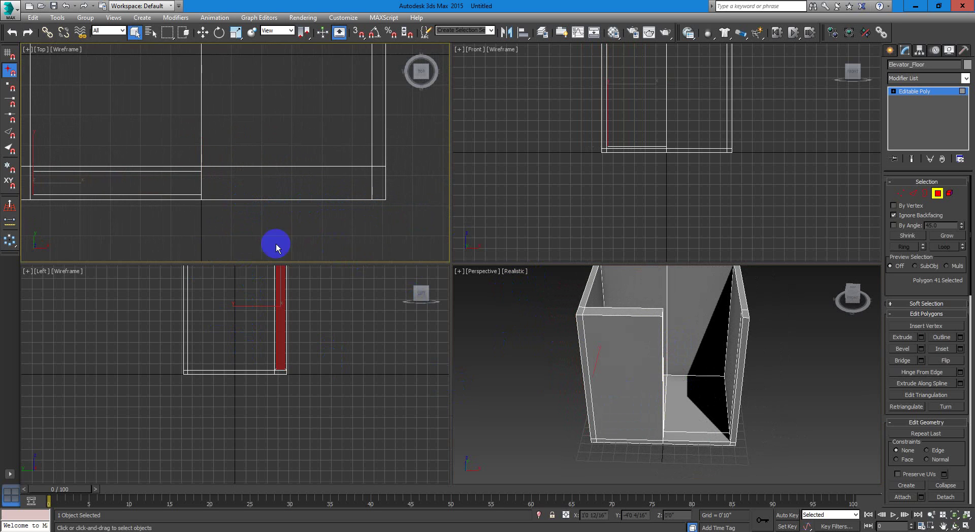
# Examine the pocket's lower end at the doorway and select the polygon at its bottom
pyautogui.keyDown('alt'); pyautogui.moveTo(777, 441); pyautogui.dragTo(727, 383, button='middle'); pyautogui.keyUp('alt')
pyautogui.scroll(5, 644, 413)
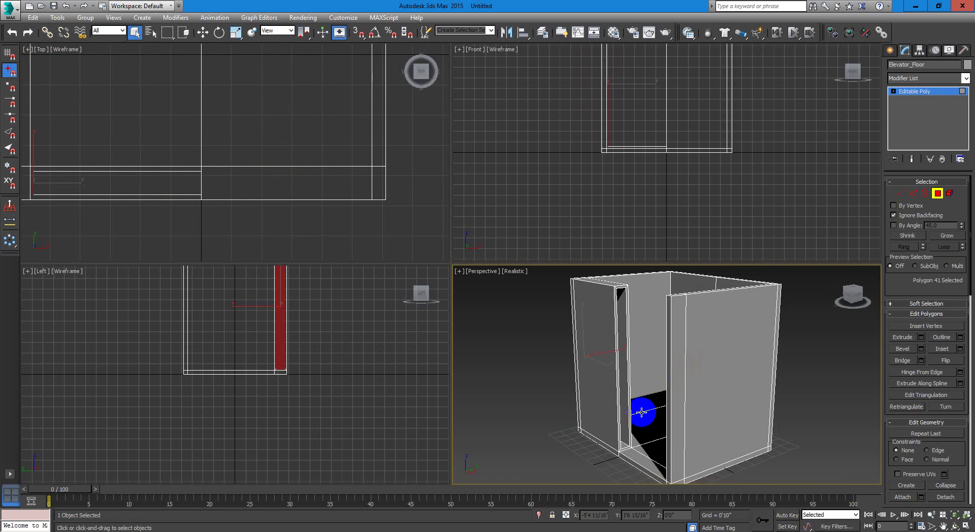
pyautogui.scroll(2, 639, 464)
pyautogui.moveTo(639, 465); pyautogui.dragTo(653, 485, button='middle')
pyautogui.scroll(-5, 668, 420)
pyautogui.keyDown('alt'); pyautogui.moveTo(655, 409); pyautogui.dragTo(637, 334, button='middle'); pyautogui.keyUp('alt')
pyautogui.scroll(-2, 637, 334)
pyautogui.scroll(4, 599, 289)
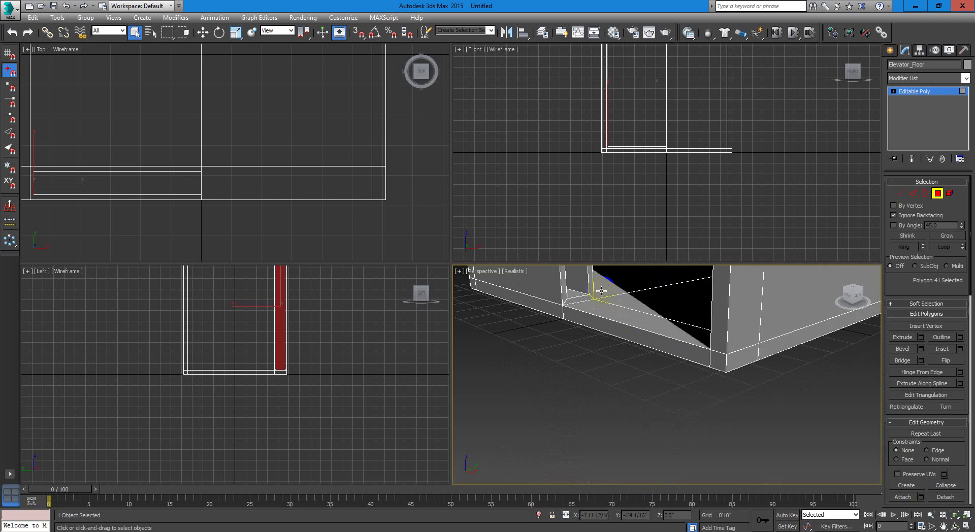
pyautogui.scroll(5, 580, 304)
pyautogui.keyDown('alt'); pyautogui.moveTo(564, 336); pyautogui.dragTo(524, 395, button='middle'); pyautogui.keyUp('alt')
pyautogui.moveTo(670, 385); pyautogui.dragTo(156, 370, button='middle')
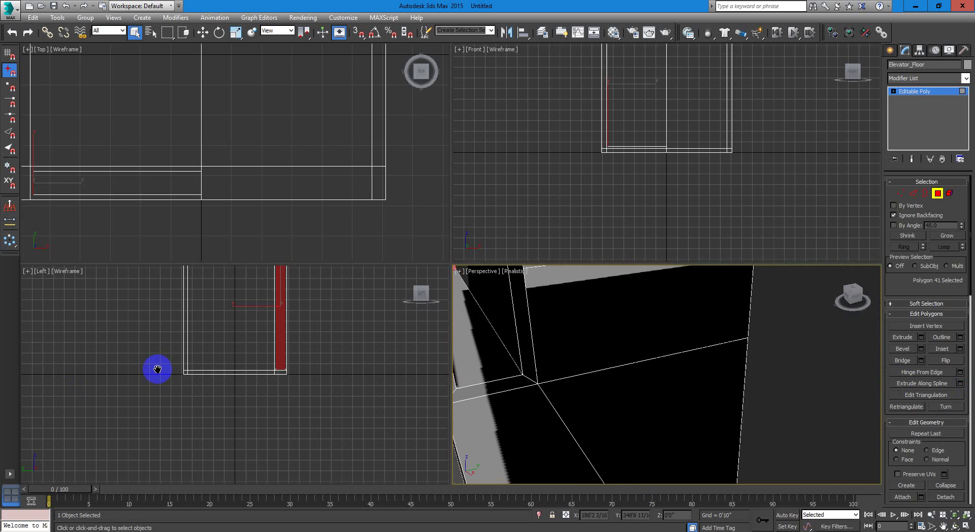
pyautogui.click(487, 364)
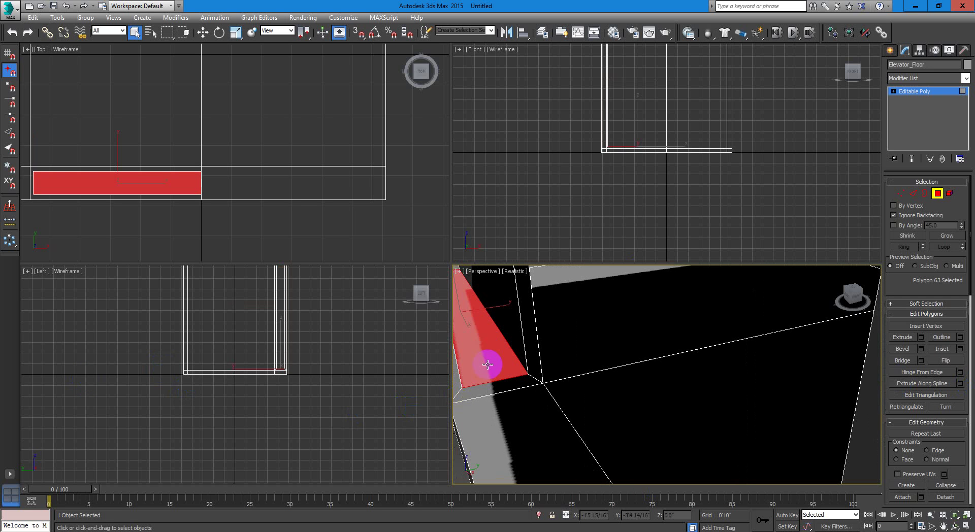
# Switch the Perspective viewport from Realistic to Shaded display and view the pocket's bottom
pyautogui.click(517, 275)
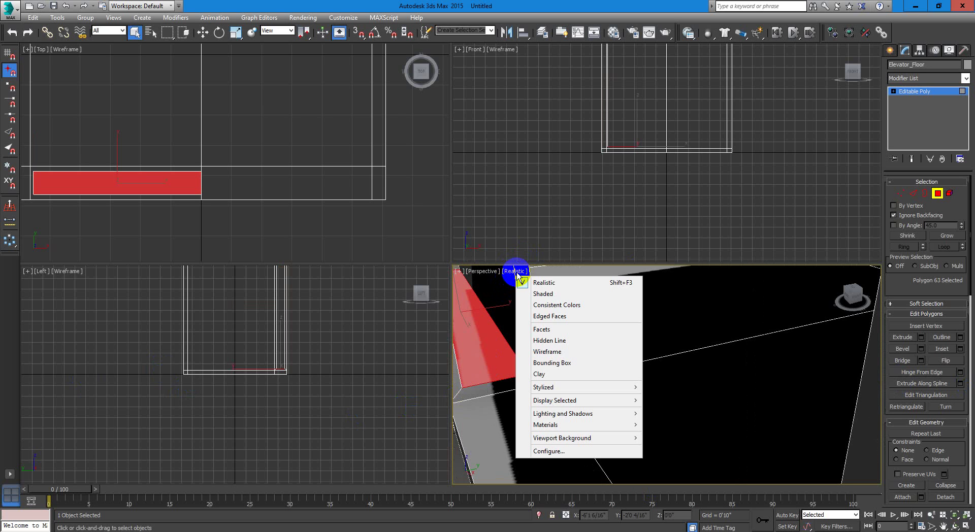
pyautogui.click(547, 291)
pyautogui.scroll(-1, 544, 416)
pyautogui.keyDown('alt'); pyautogui.moveTo(544, 415); pyautogui.dragTo(606, 416, button='middle'); pyautogui.keyUp('alt')
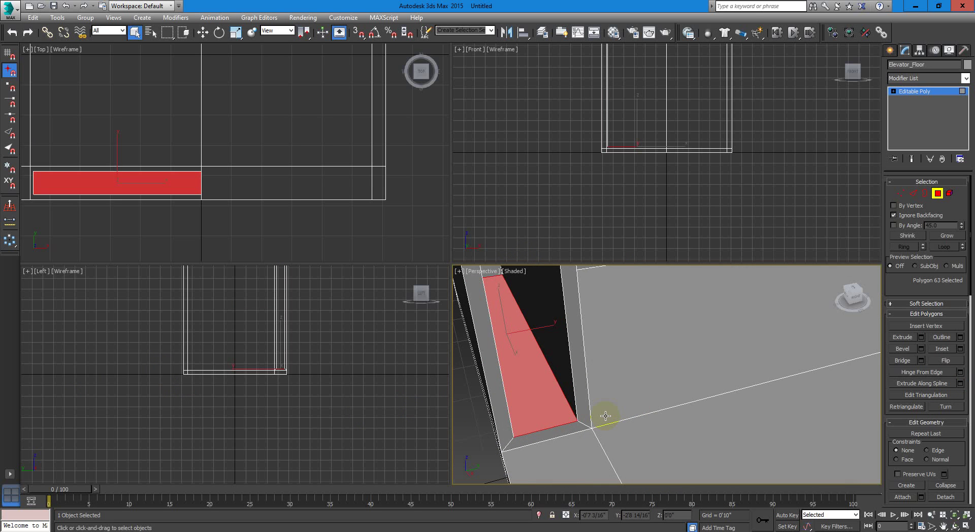
# Select the pocket's bottom edge at the doorway opening and lower it to floor level at Z 0'4"
pyautogui.press('w')
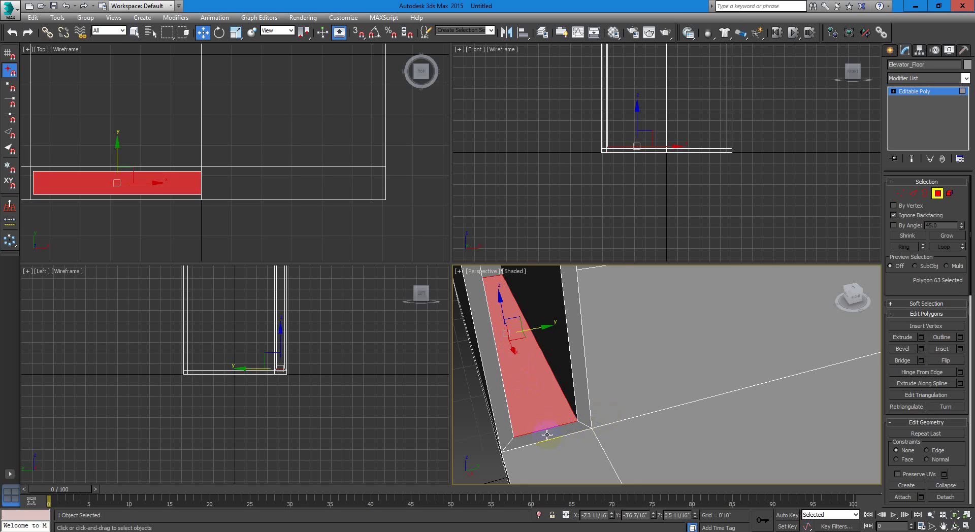
pyautogui.moveTo(551, 433); pyautogui.dragTo(554, 427, button='middle')
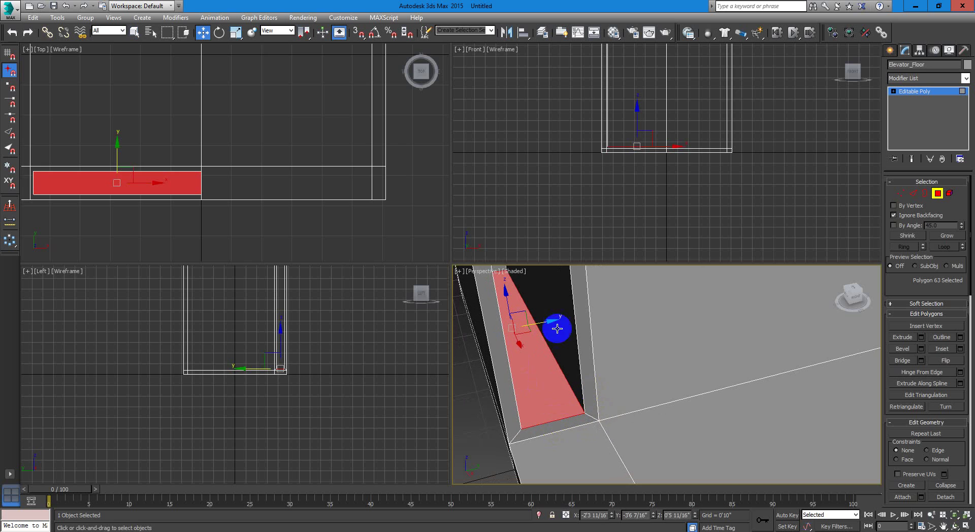
pyautogui.moveTo(224, 237); pyautogui.dragTo(291, 230, button='middle')
pyautogui.scroll(1, 192, 171)
pyautogui.moveTo(212, 177); pyautogui.dragTo(273, 180, button='middle')
pyautogui.scroll(1, 251, 182)
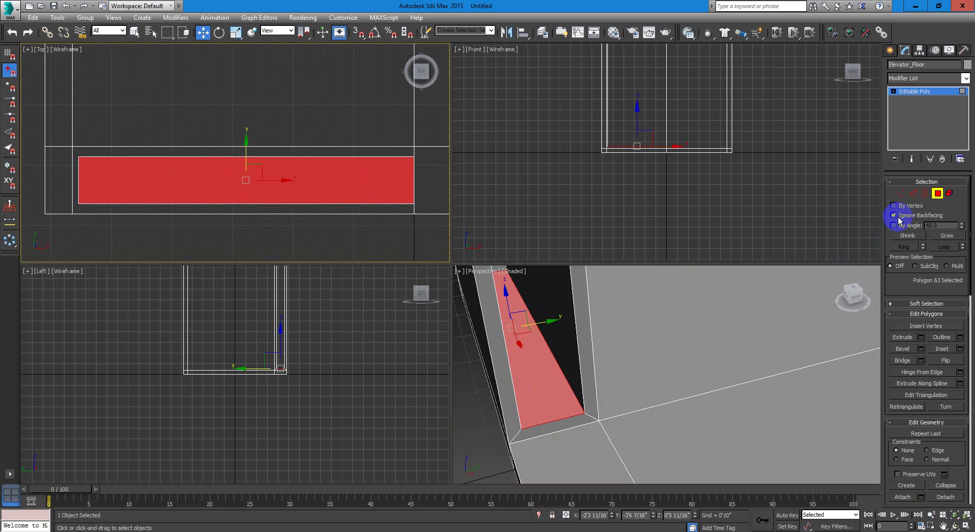
pyautogui.click(912, 193)
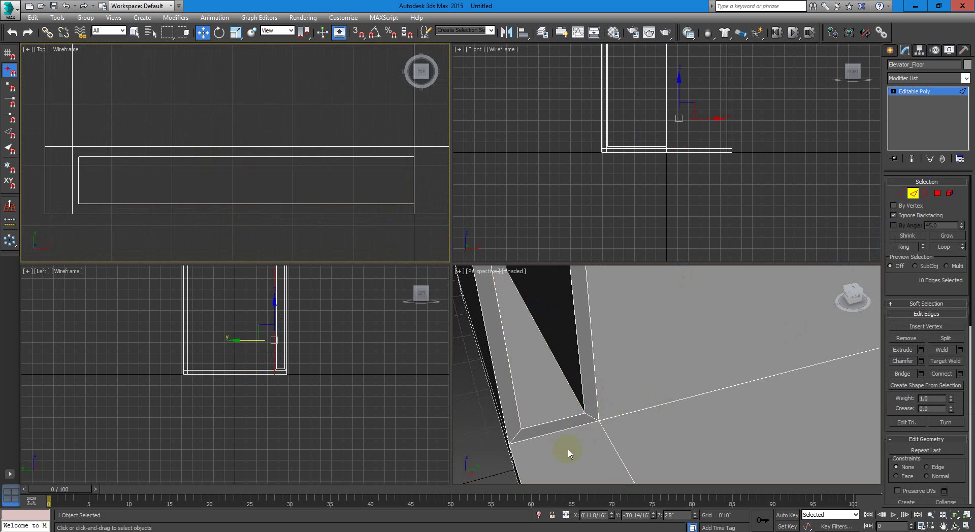
pyautogui.click(551, 422)
pyautogui.moveTo(639, 447); pyautogui.dragTo(719, 312, button='middle')
pyautogui.press('z')
pyautogui.moveTo(705, 316); pyautogui.dragTo(720, 391)
pyautogui.moveTo(752, 401); pyautogui.dragTo(666, 375, button='middle')
pyautogui.scroll(-2, 639, 329)
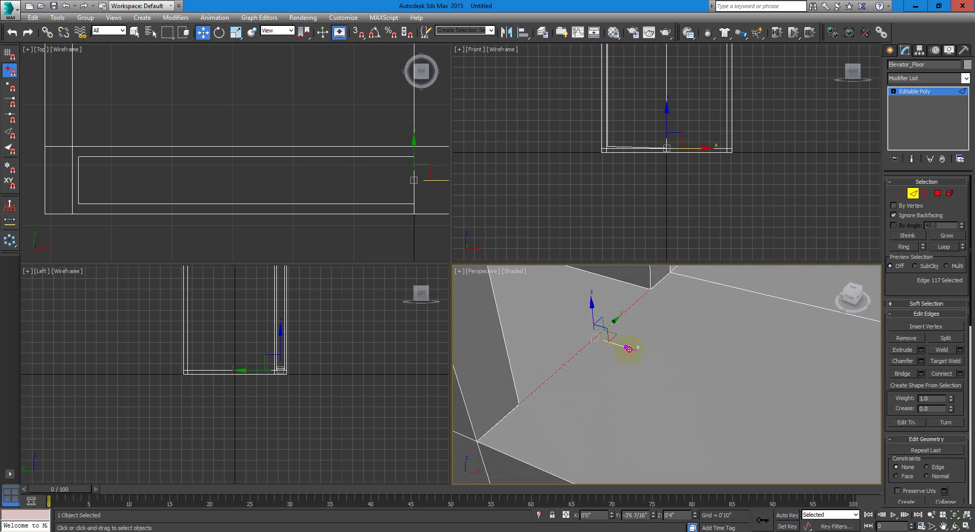
# Move the pocket's bottom opening edge into the pocket along X to X -0'1 10/16"
pyautogui.moveTo(629, 350); pyautogui.dragTo(589, 355)
pyautogui.moveTo(608, 389)
pyautogui.keyDown('alt'); pyautogui.mouseDown(button='middle')
pyautogui.moveTo(606, 361)
pyautogui.moveTo(485, 374)
pyautogui.moveTo(631, 376)
pyautogui.moveTo(610, 381)
pyautogui.mouseUp(button='middle'); pyautogui.keyUp('alt')
pyautogui.scroll(-5, 611, 382)
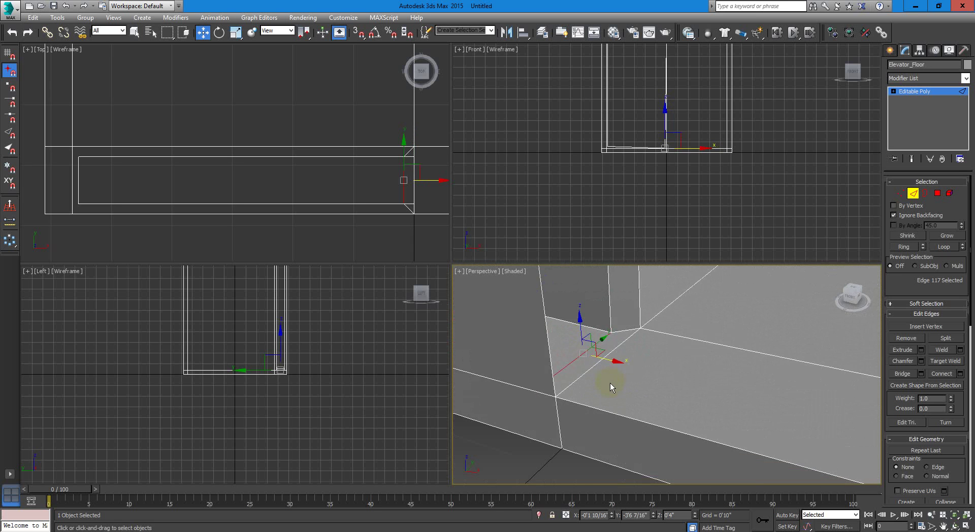
# Select the pocket's top edge at the opening and move it inward along X to X -0'1 10/16"
pyautogui.moveTo(624, 332); pyautogui.dragTo(657, 524, button='middle')
pyautogui.moveTo(695, 356); pyautogui.dragTo(661, 358, button='middle')
pyautogui.keyDown('ctrl'); pyautogui.click(534, 359); pyautogui.keyUp('ctrl')
pyautogui.click(564, 414)
pyautogui.keyDown('alt'); pyautogui.moveTo(559, 414); pyautogui.dragTo(617, 395, button='middle'); pyautogui.keyUp('alt')
pyautogui.click(559, 408)
pyautogui.moveTo(407, 245); pyautogui.dragTo(383, 238, button='middle')
pyautogui.scroll(2, 401, 181)
pyautogui.moveTo(417, 173); pyautogui.dragTo(403, 175)
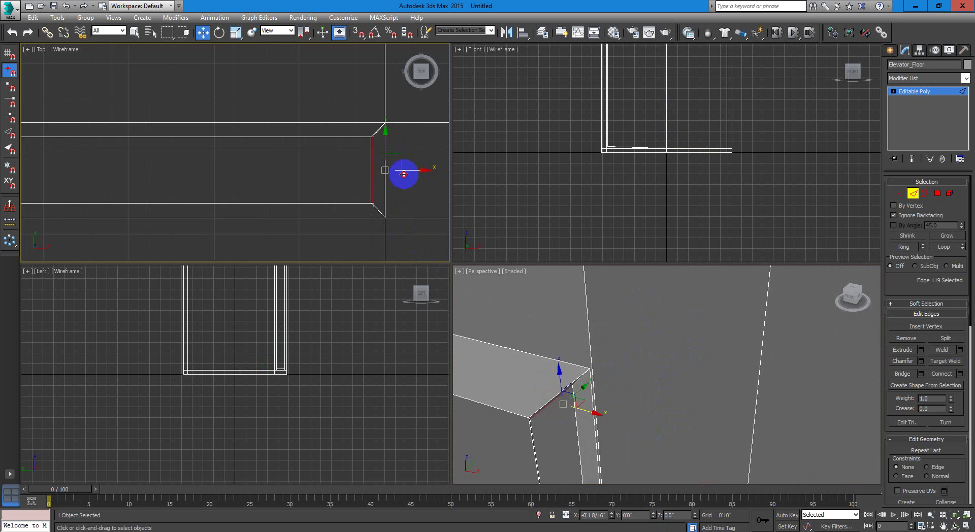
pyautogui.keyDown('alt'); pyautogui.moveTo(566, 400); pyautogui.dragTo(637, 369, button='middle'); pyautogui.keyUp('alt')
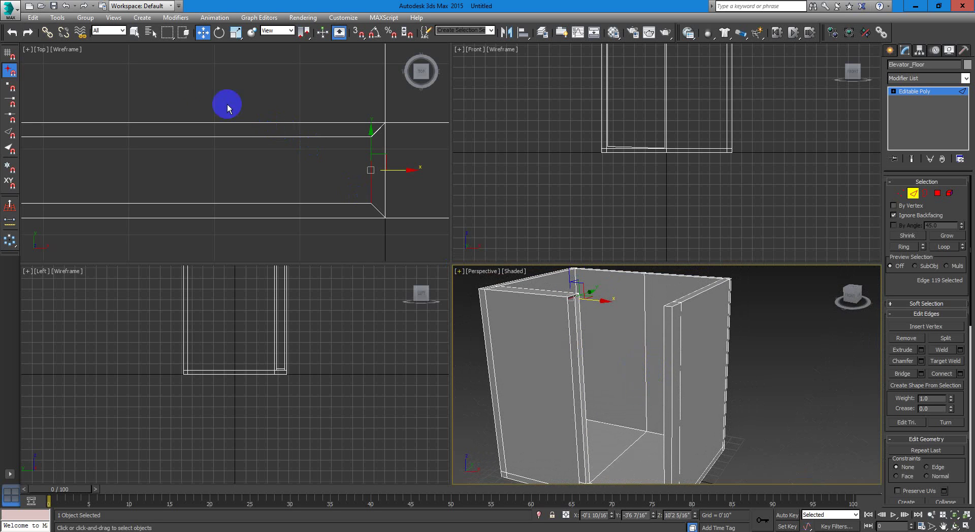
# Leave edge editing, reselect the whole elevator object and view it from above the doorway
pyautogui.click(135, 32)
pyautogui.click(912, 196)
pyautogui.moveTo(710, 382)
pyautogui.mouseDown(button='middle')
pyautogui.moveTo(692, 341)
pyautogui.moveTo(679, 356)
pyautogui.moveTo(710, 358)
pyautogui.moveTo(712, 377)
pyautogui.mouseUp(button='middle')
pyautogui.click(807, 334)
pyautogui.click(669, 286)
pyautogui.moveTo(656, 402)
pyautogui.mouseDown(button='middle')
pyautogui.moveTo(653, 444)
pyautogui.moveTo(661, 409)
pyautogui.mouseUp(button='middle')
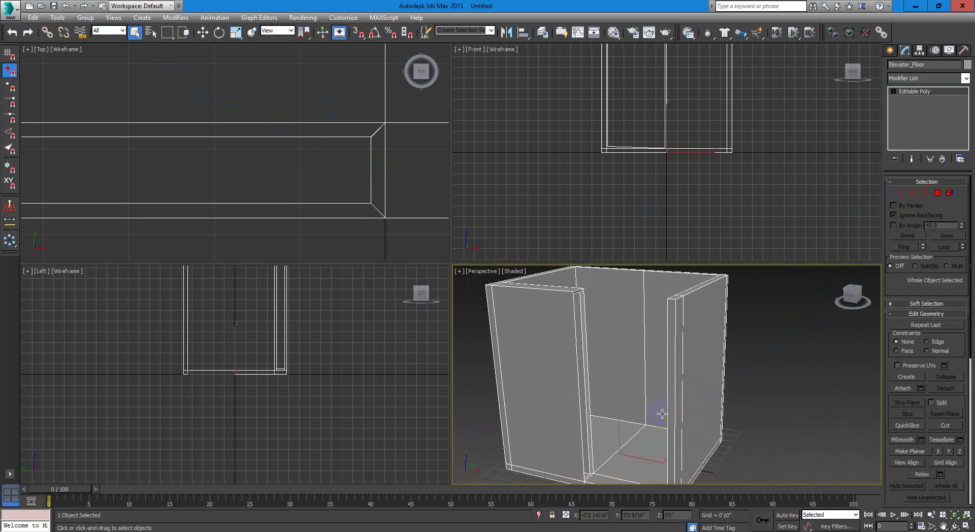
pyautogui.keyDown('alt'); pyautogui.moveTo(649, 430); pyautogui.dragTo(668, 394, button='middle'); pyautogui.keyUp('alt')
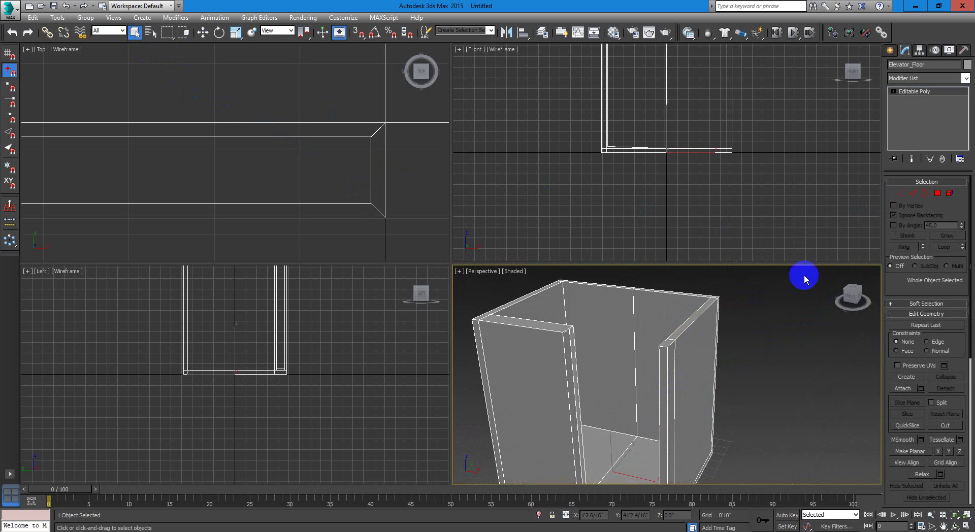
# Select the top polygons of the side wall beside the open doorway and its front corner, excluding the outer side face
pyautogui.click(937, 193)
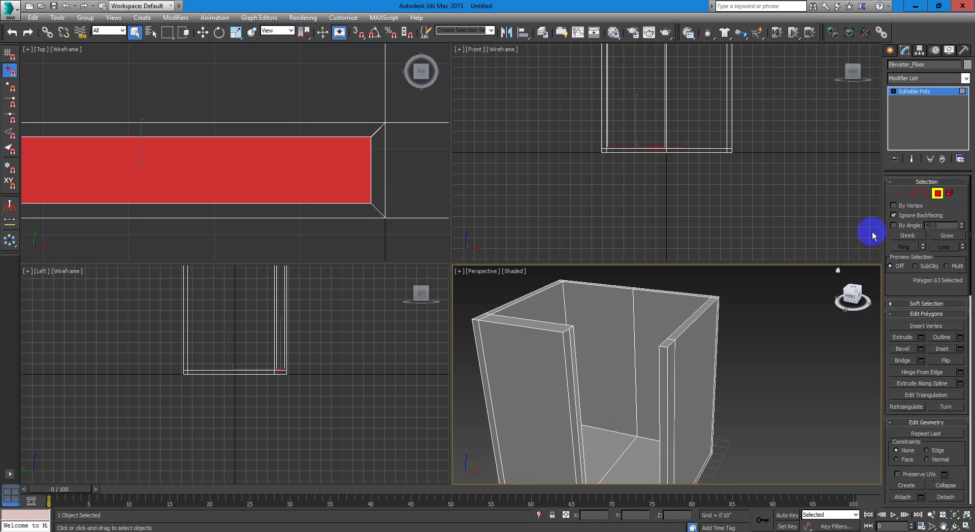
pyautogui.click(695, 317)
pyautogui.keyDown('alt'); pyautogui.moveTo(725, 332); pyautogui.dragTo(648, 347, button='middle'); pyautogui.keyUp('alt')
pyautogui.keyDown('ctrl'); pyautogui.click(623, 341); pyautogui.keyUp('ctrl')
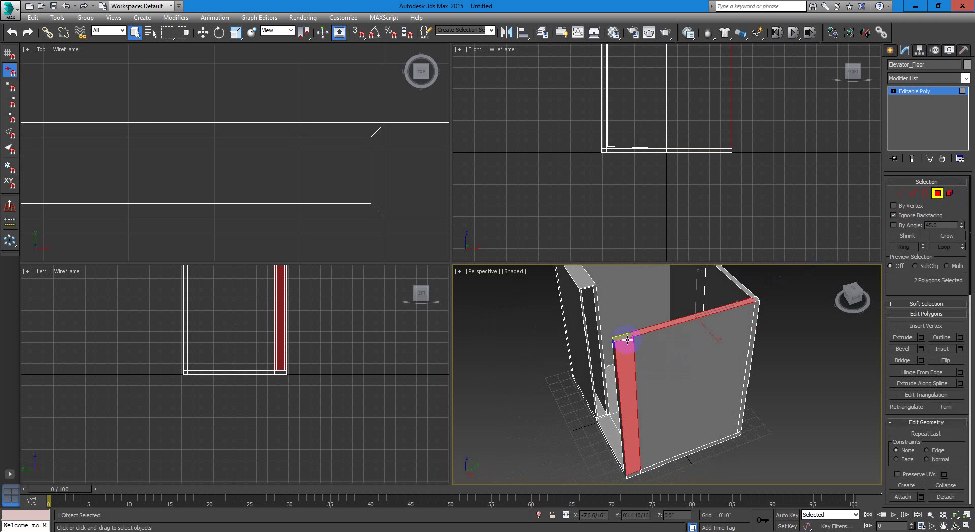
pyautogui.keyDown('alt'); pyautogui.click(625, 362); pyautogui.keyUp('alt')
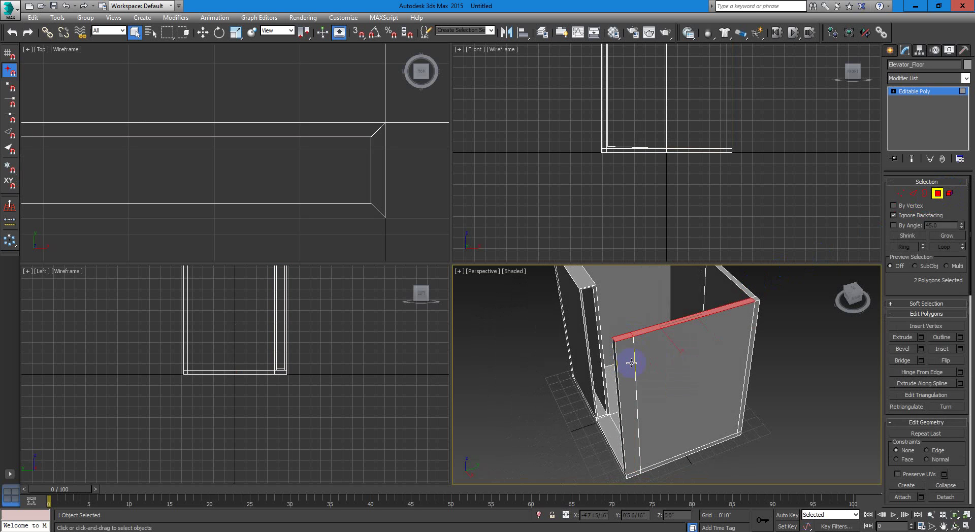
pyautogui.keyDown('alt'); pyautogui.moveTo(630, 362); pyautogui.dragTo(699, 373, button='middle'); pyautogui.keyUp('alt')
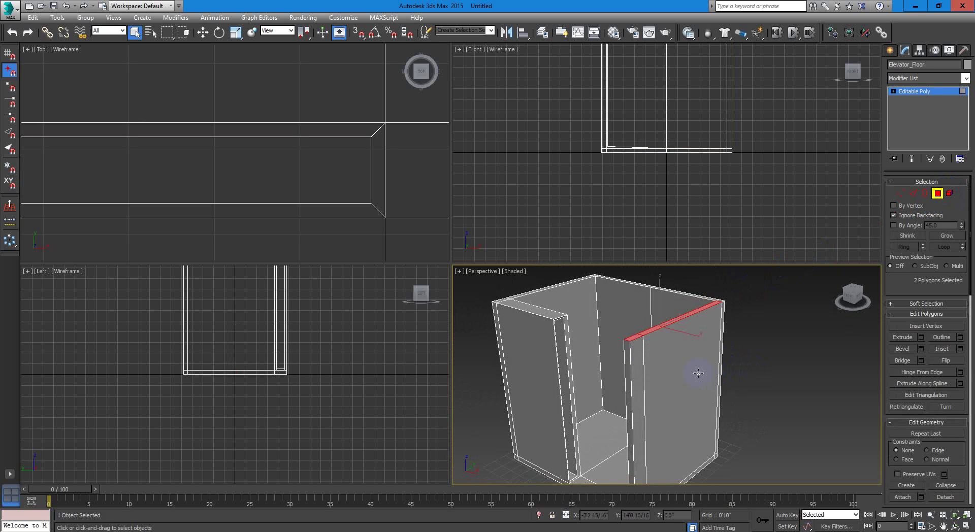